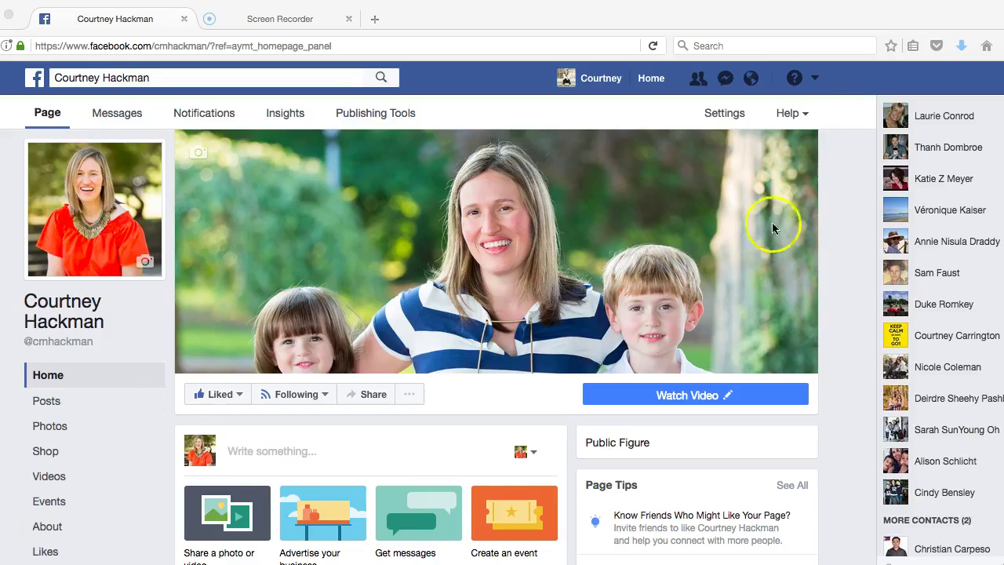
Go to the ads management area from the Facebook page and open the active ad account.
click(816, 79)
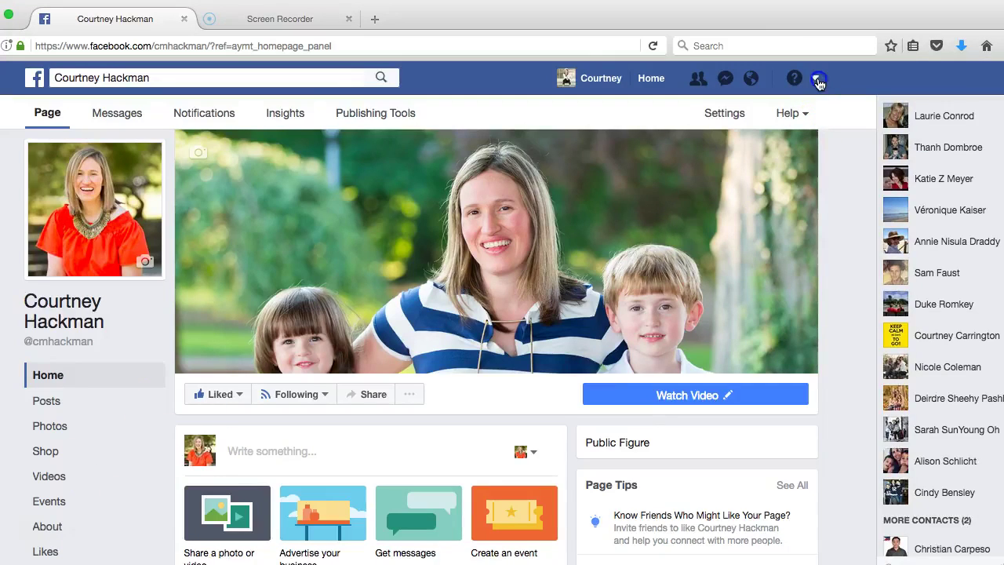
click(816, 79)
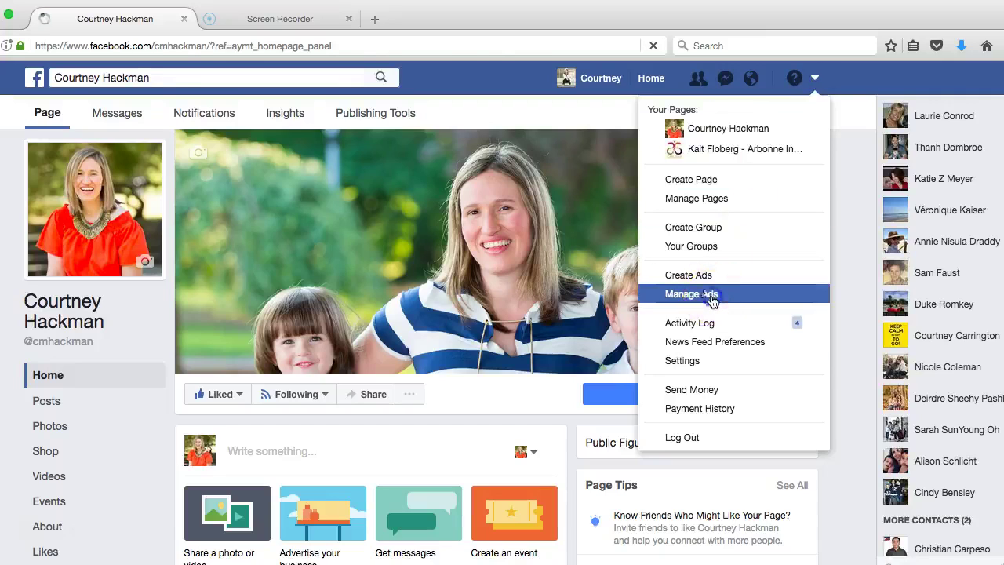
click(712, 293)
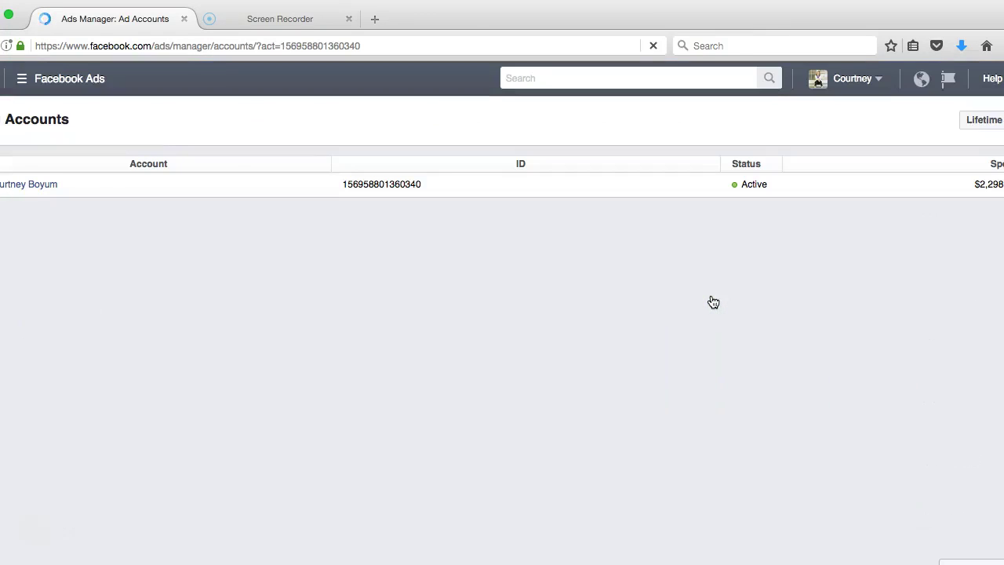
click(22, 186)
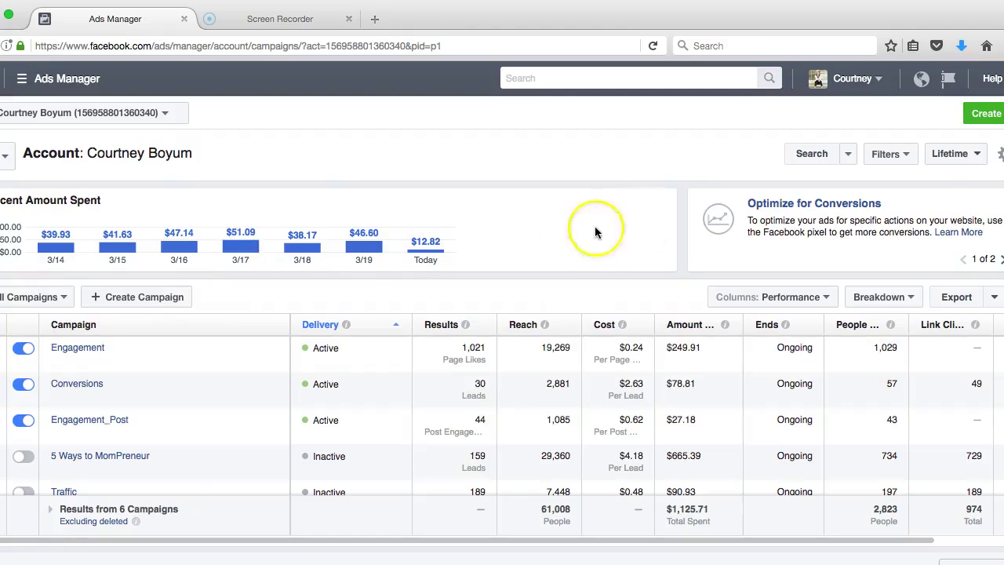
Create a new campaign with the Engagement objective and the Page likes type, and continue to the ad set.
click(987, 113)
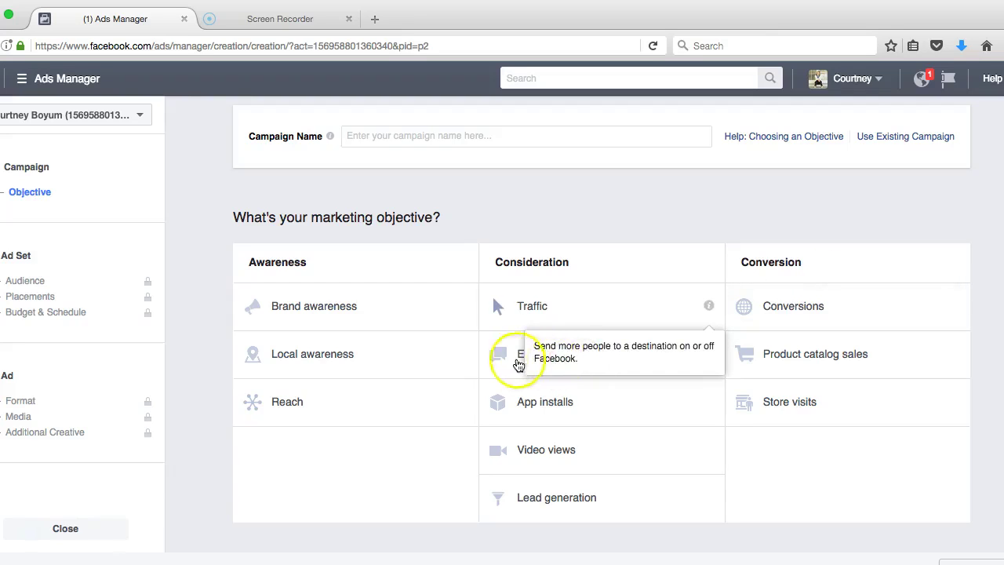
click(509, 365)
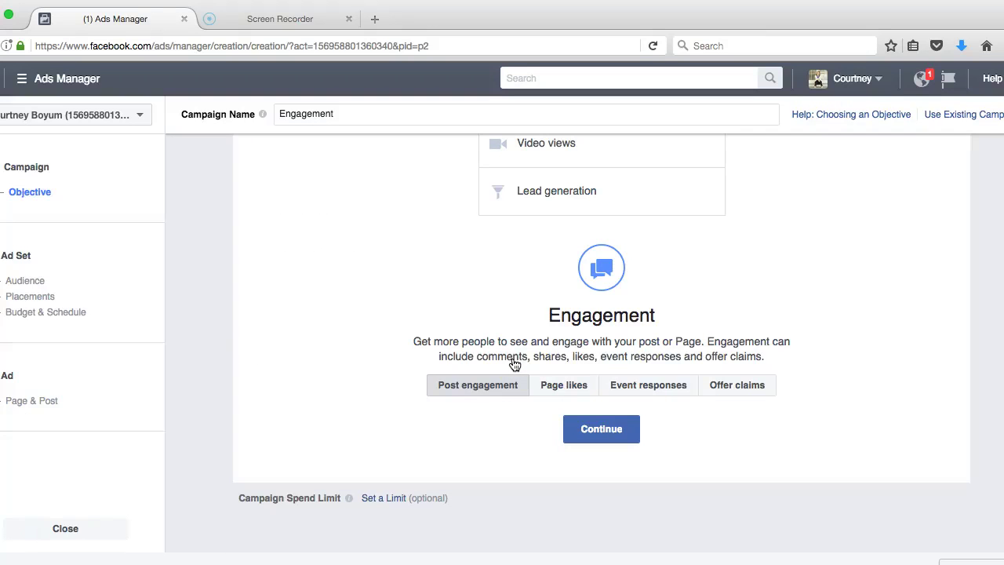
click(566, 387)
click(601, 432)
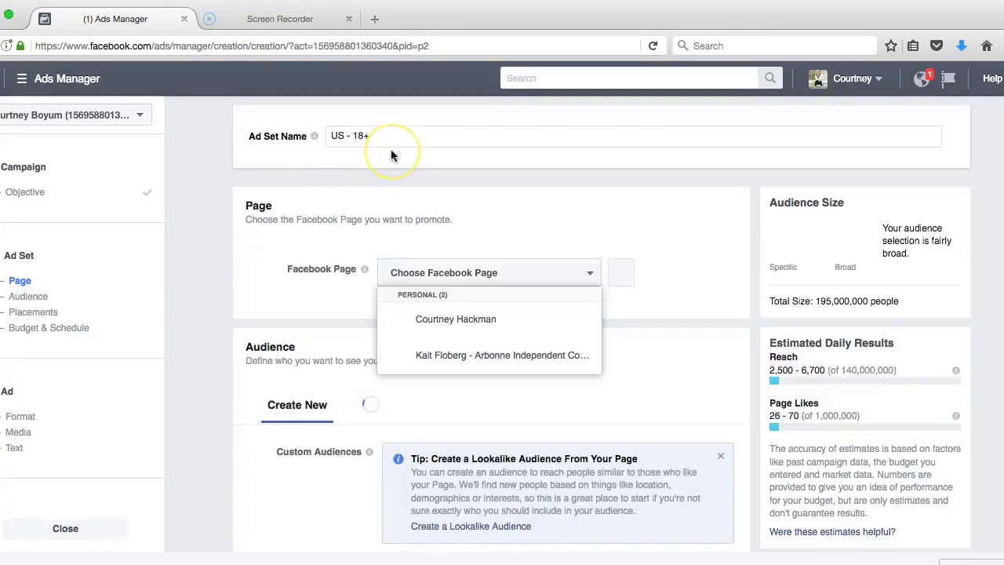
Choose the public figure page, first in the personal group, as the Facebook Page to promote.
click(667, 238)
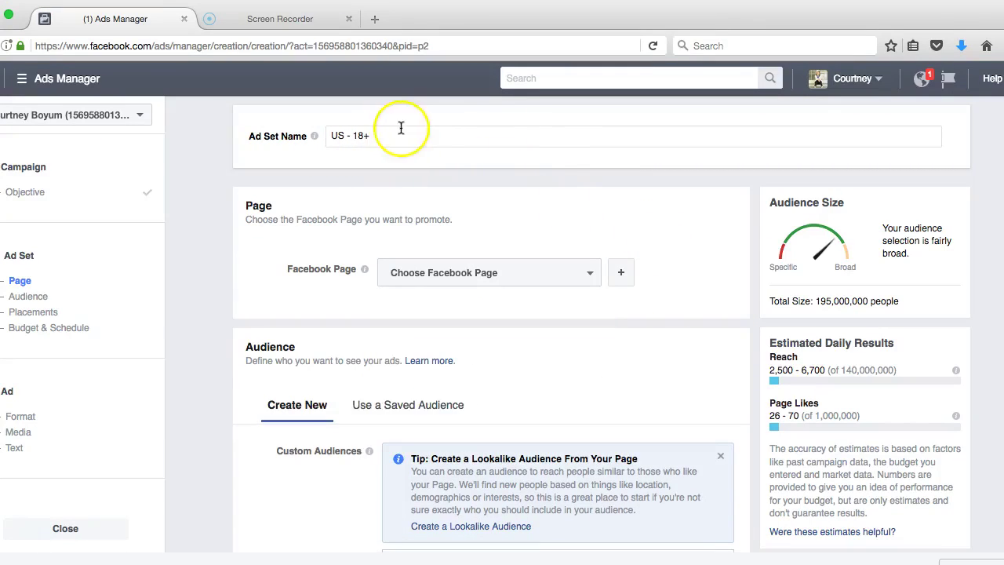
scroll(696, 275, down, 2)
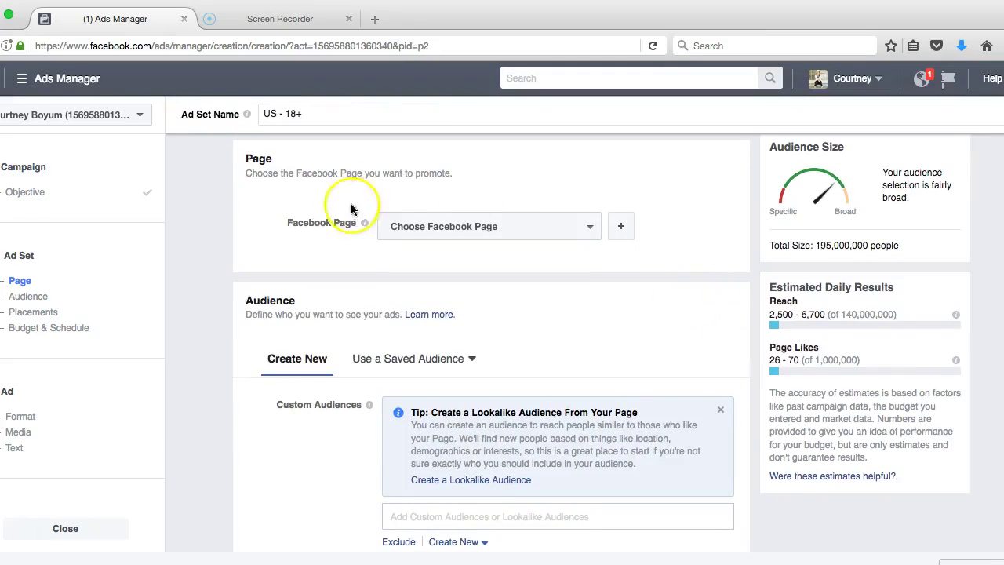
click(594, 228)
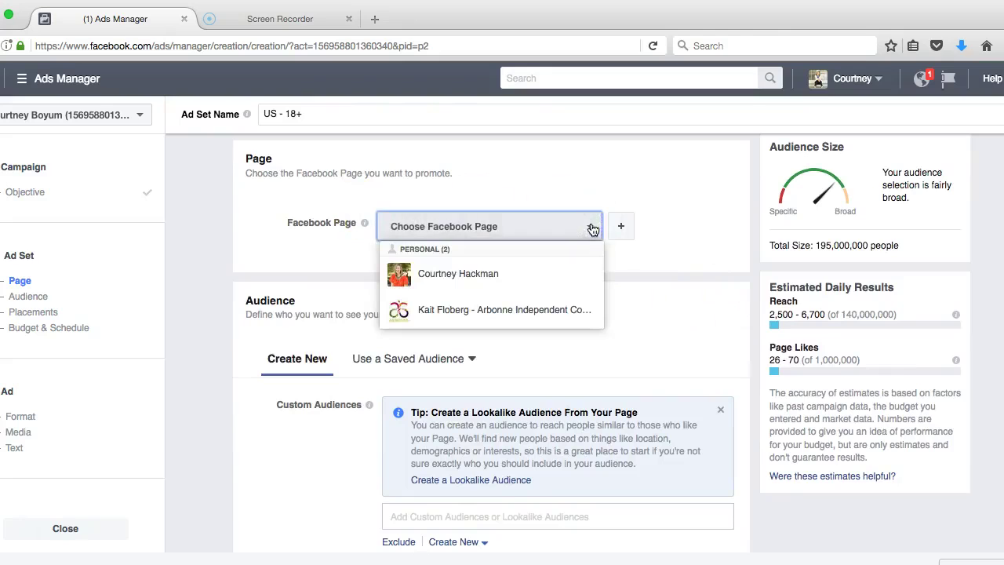
click(492, 271)
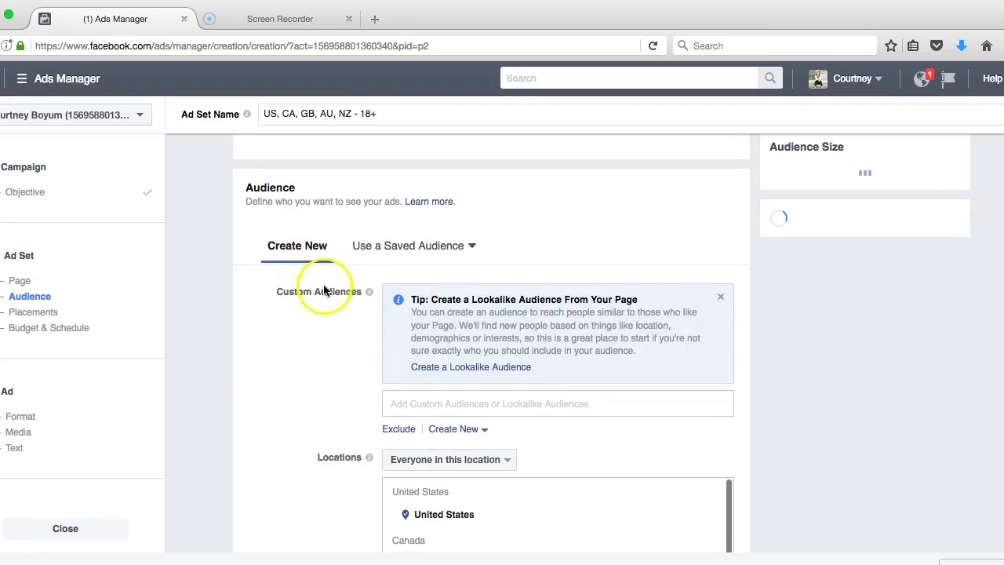
Set the audience's location targeting to People who live in this location.
scroll(335, 404, down, 1)
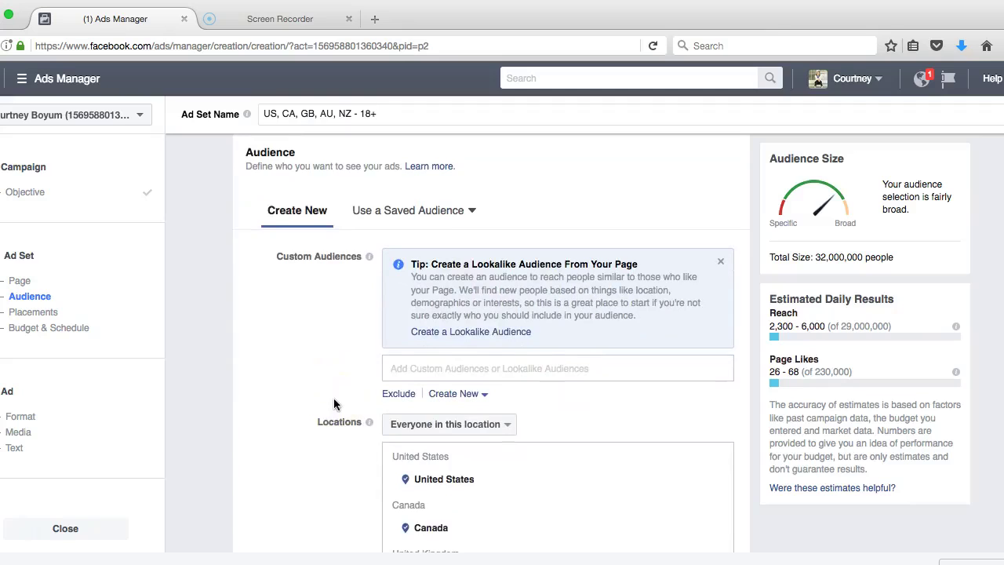
scroll(333, 404, down, 1)
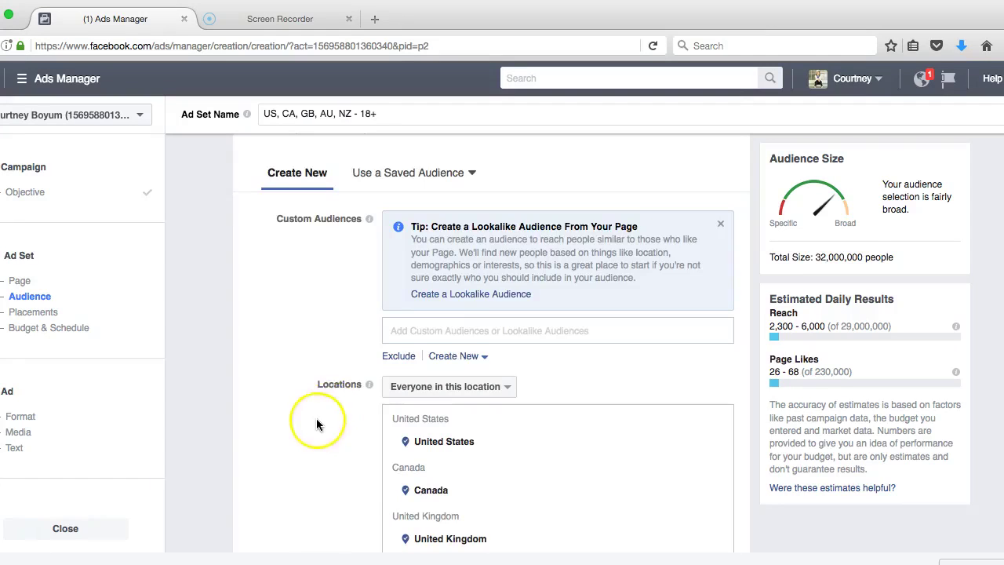
scroll(316, 425, down, 3)
scroll(316, 425, up, 2)
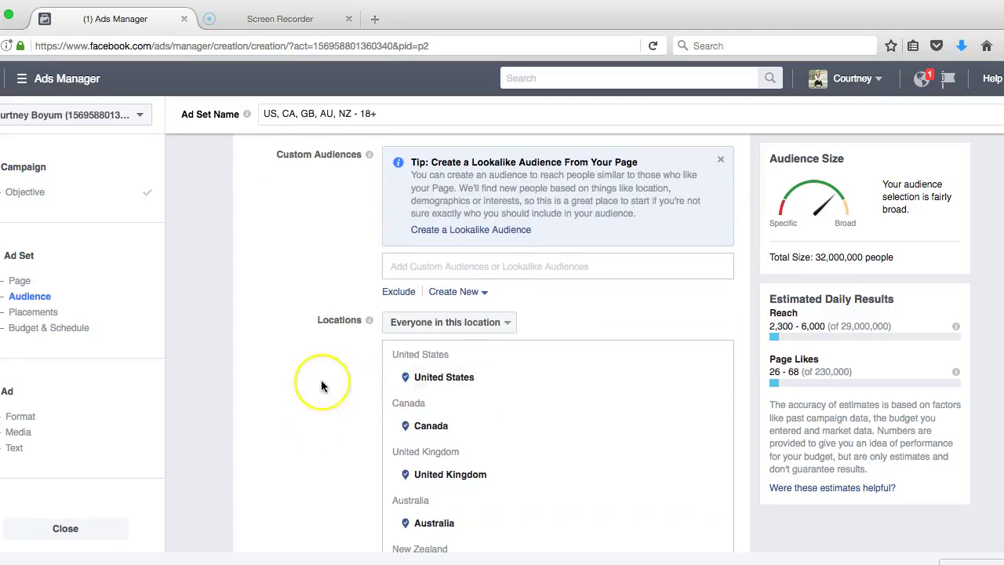
scroll(321, 385, up, 3)
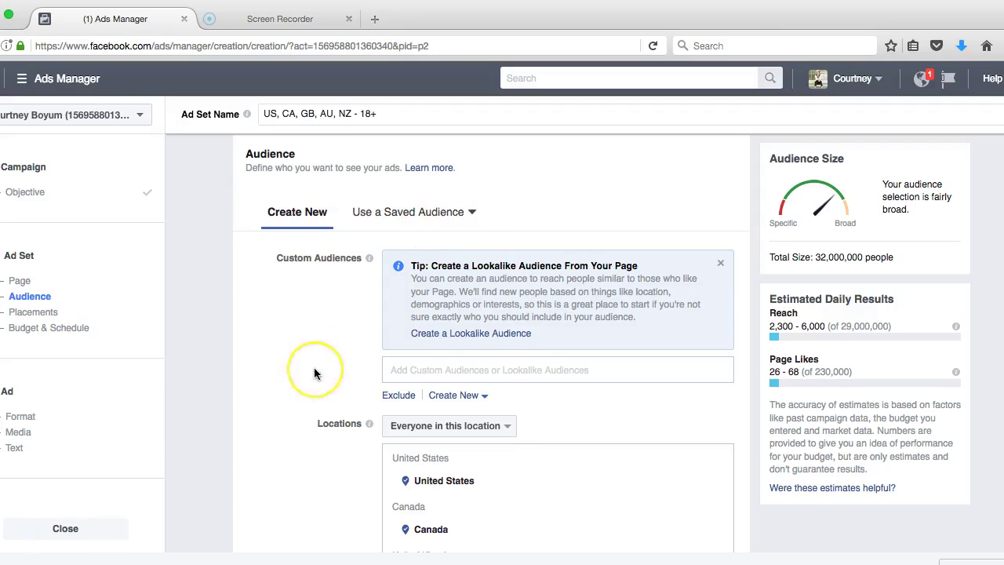
scroll(314, 374, down, 2)
scroll(313, 366, down, 3)
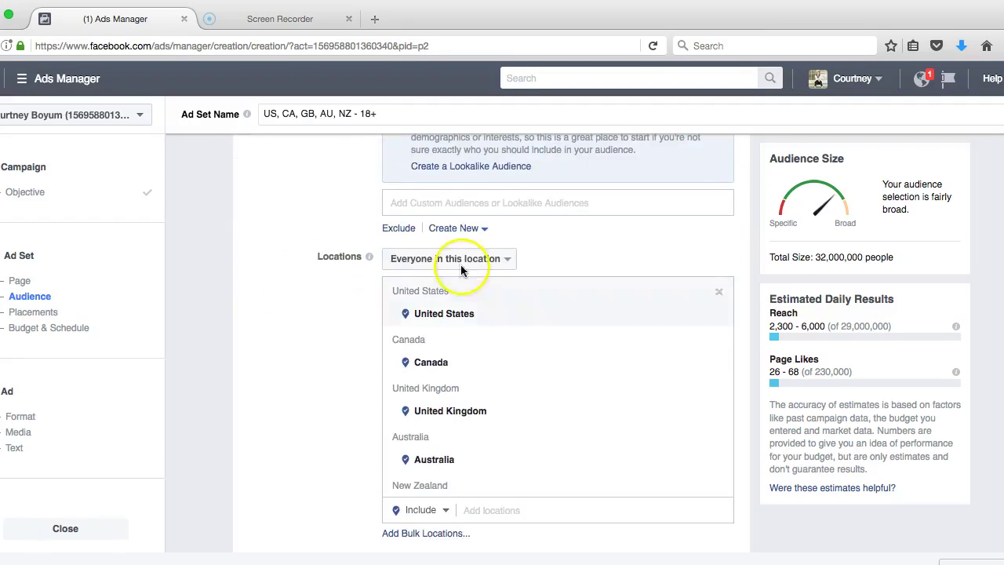
click(506, 262)
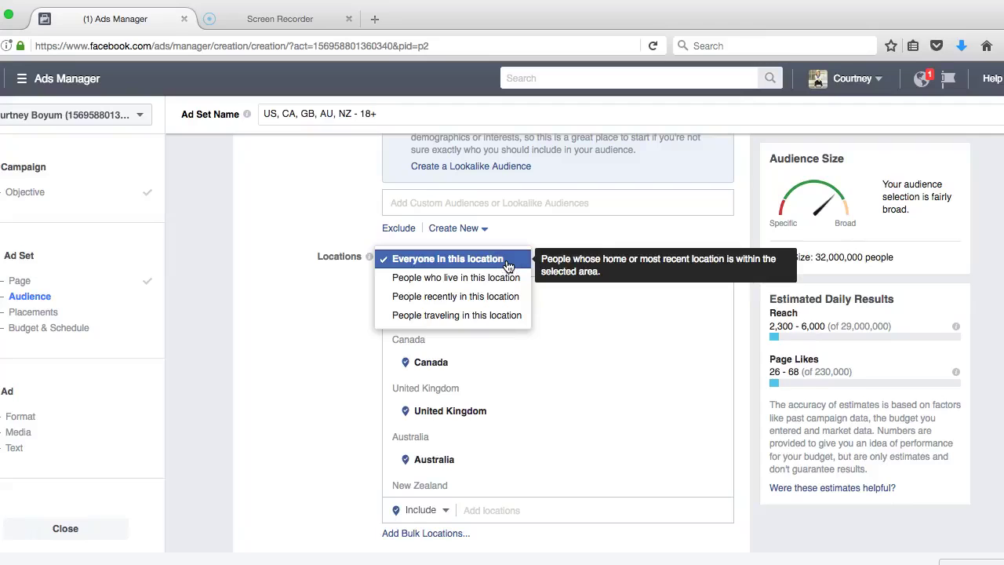
click(482, 258)
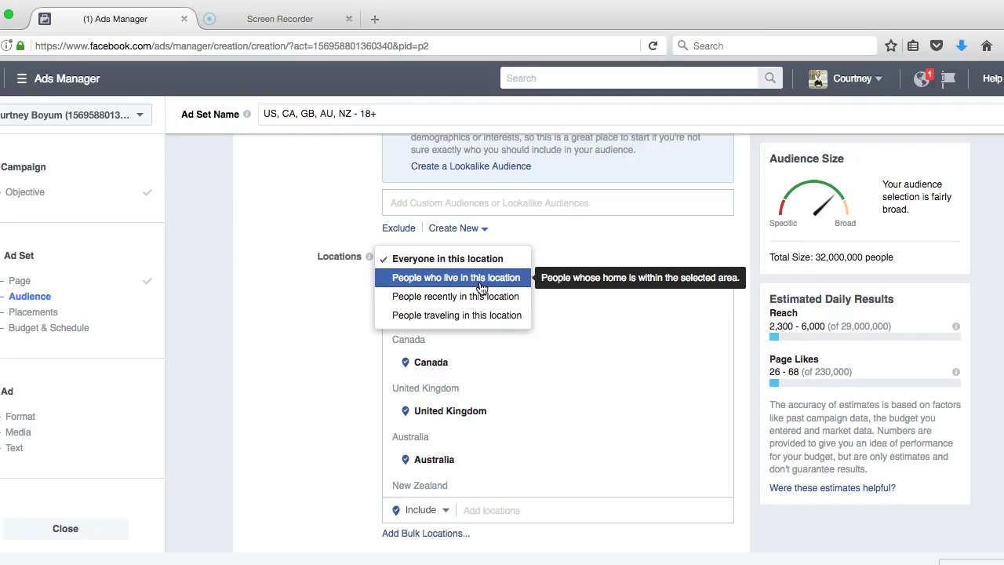
click(479, 261)
click(484, 280)
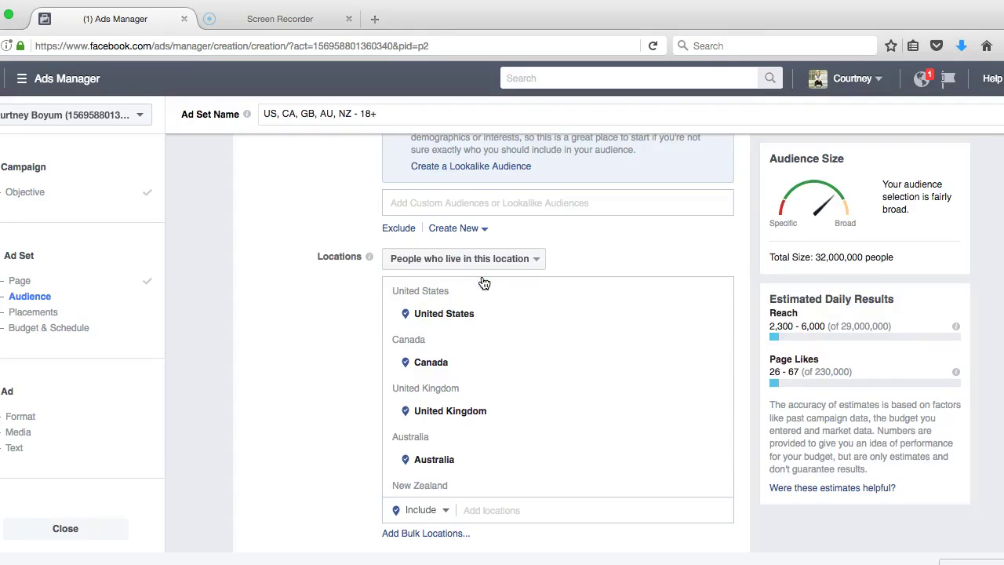
Review the countries included in the audience's location targeting.
scroll(342, 407, down, 2)
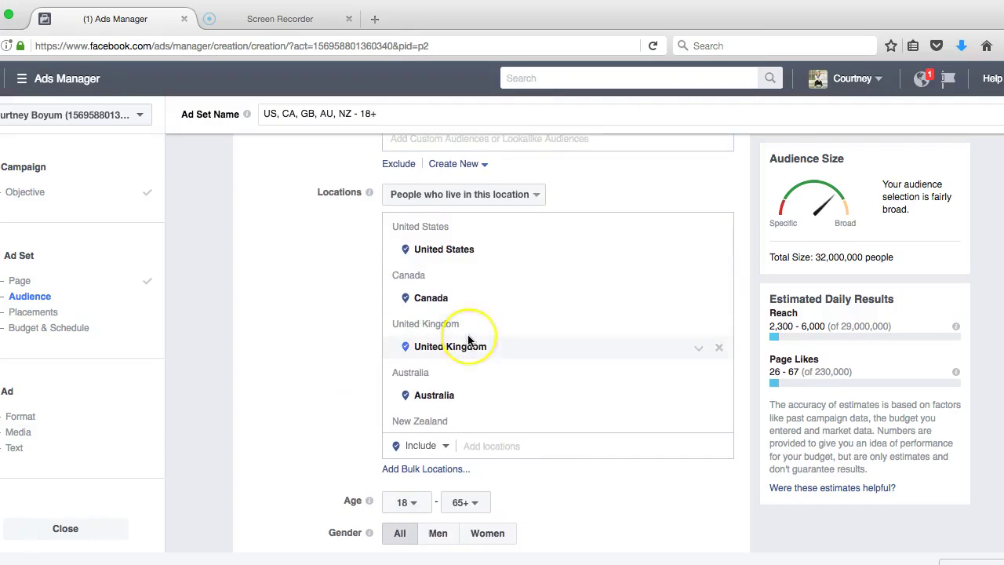
scroll(467, 334, down, 1)
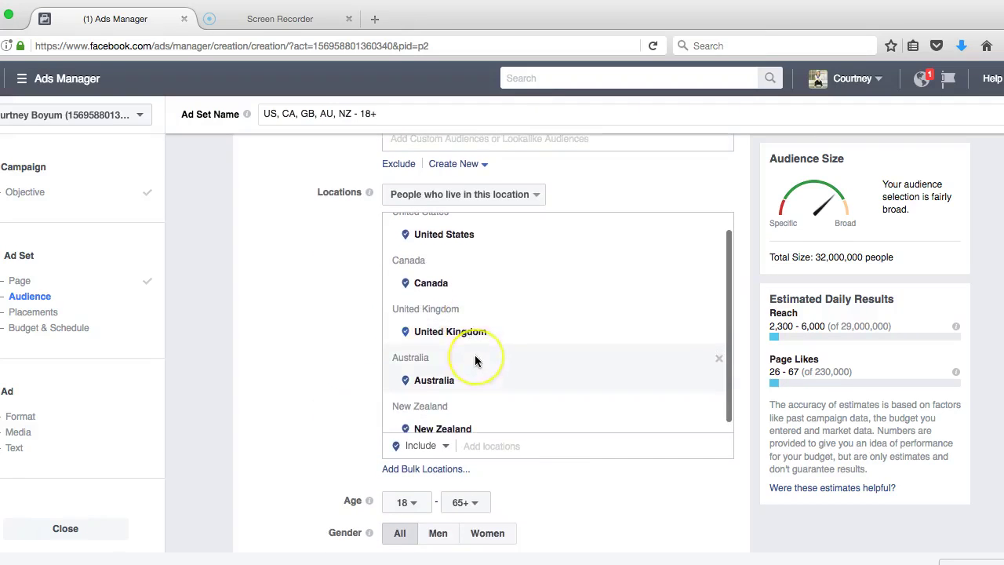
click(432, 281)
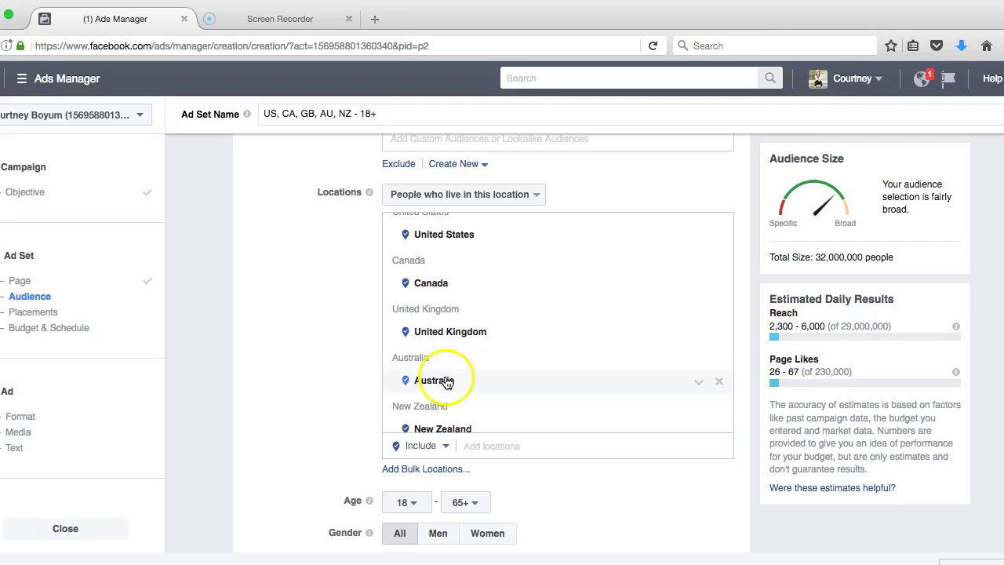
click(459, 434)
scroll(459, 434, down, 1)
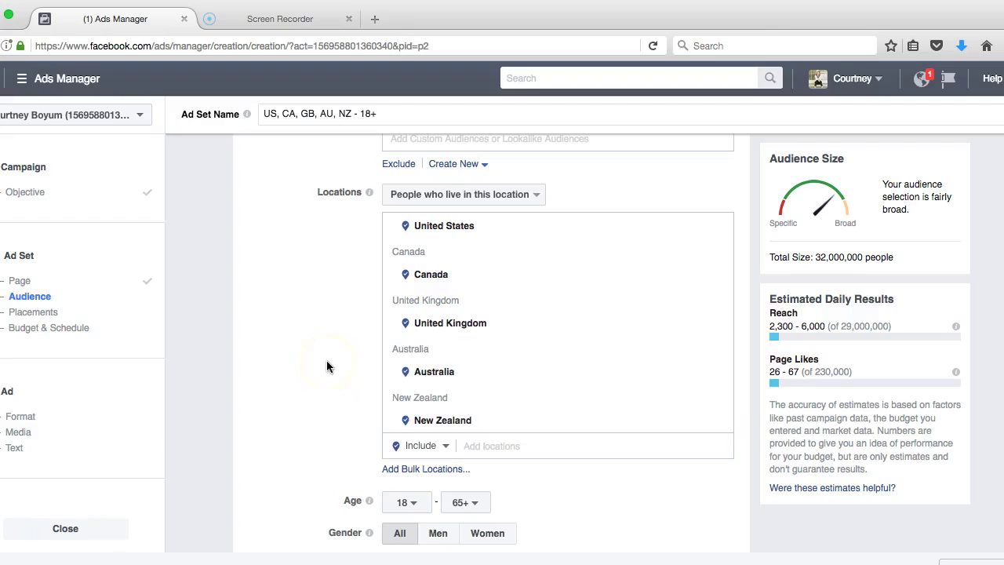
scroll(327, 366, up, 1)
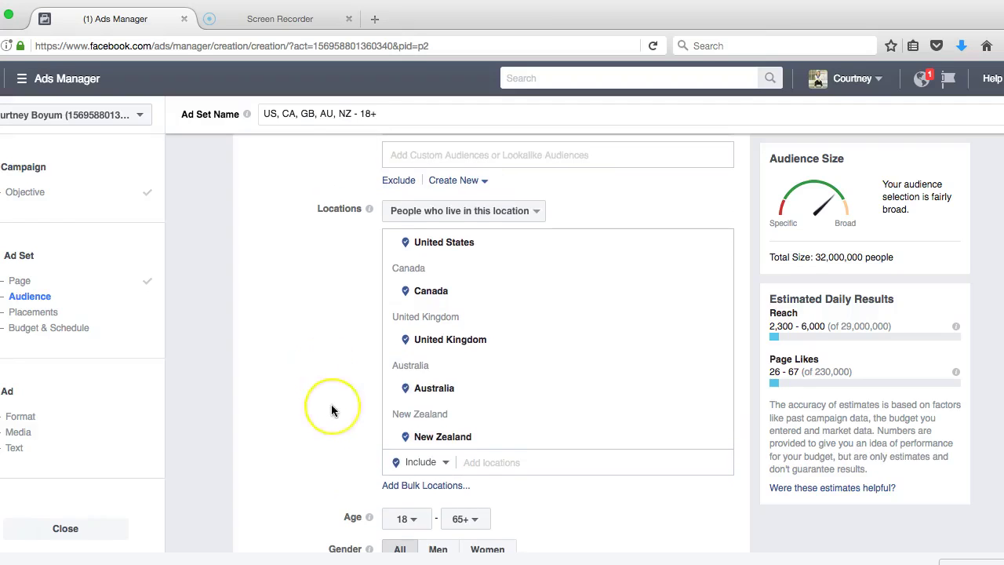
Add English (All) to the audience's languages and remove it again.
scroll(331, 408, down, 4)
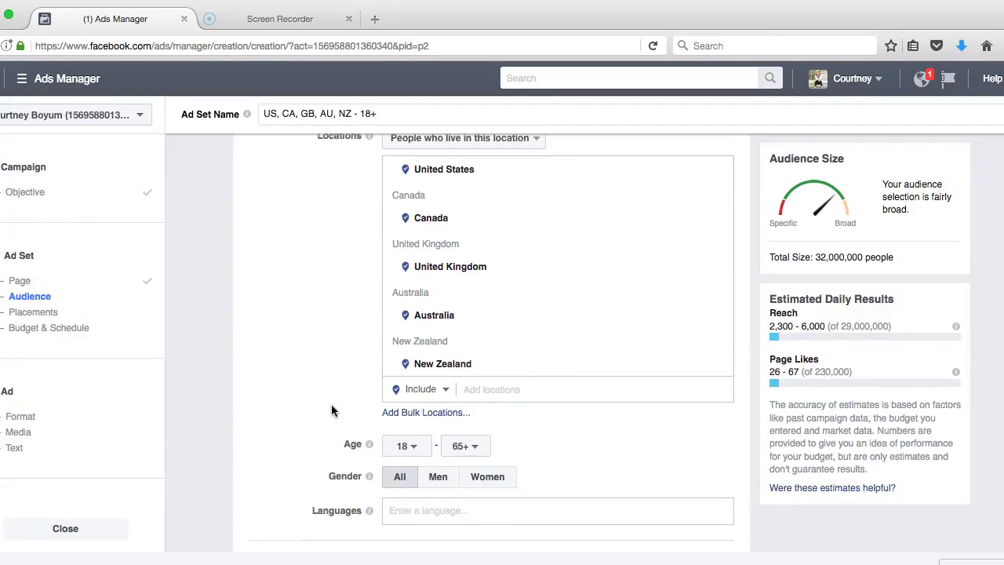
scroll(330, 410, down, 5)
click(427, 413)
text(En)
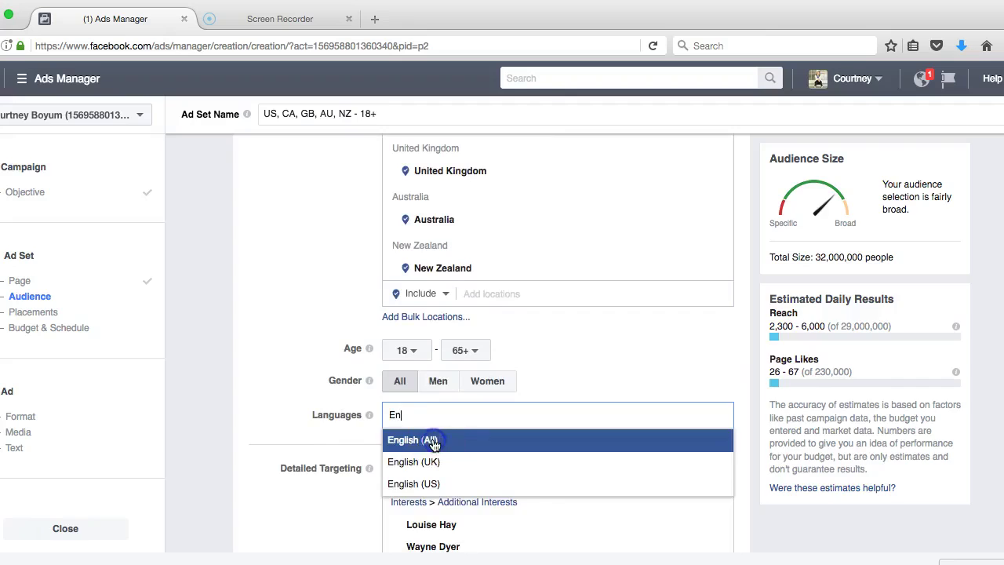
click(432, 440)
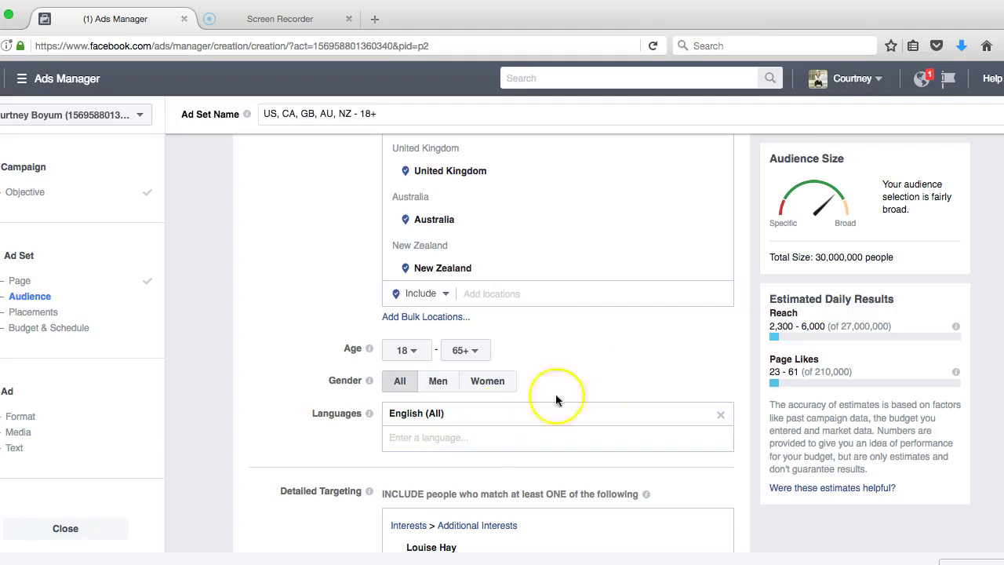
click(719, 415)
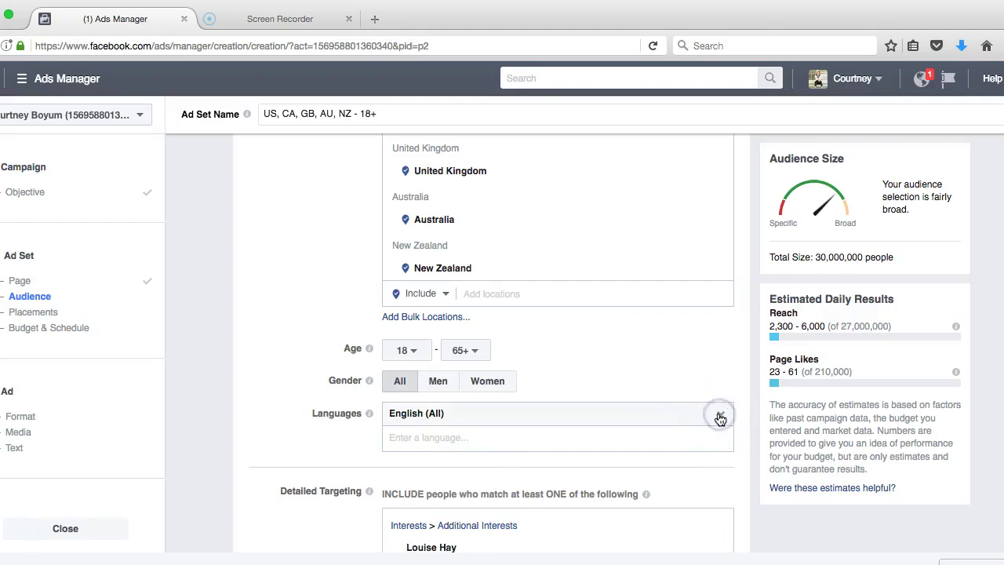
scroll(530, 245, up, 1)
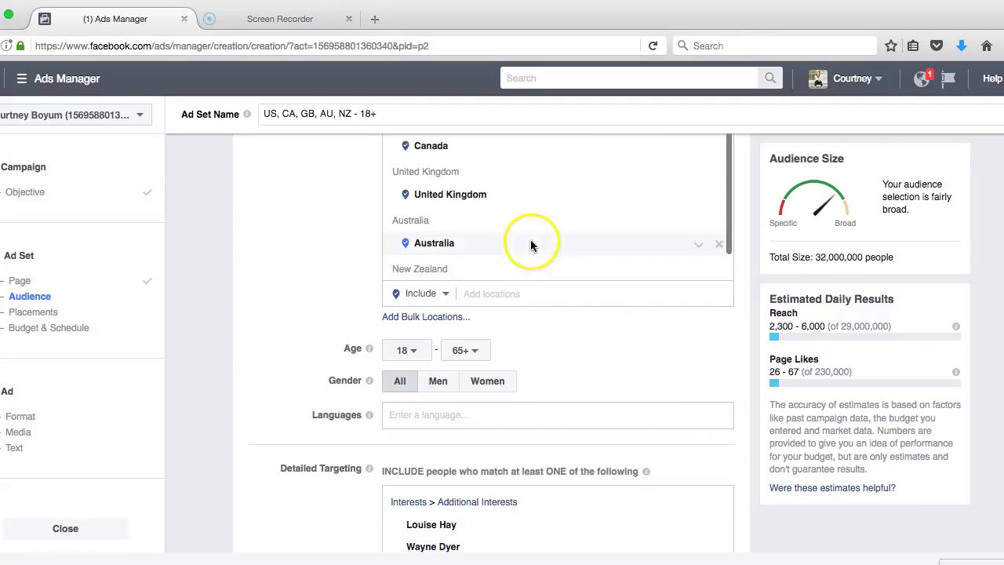
scroll(330, 250, up, 2)
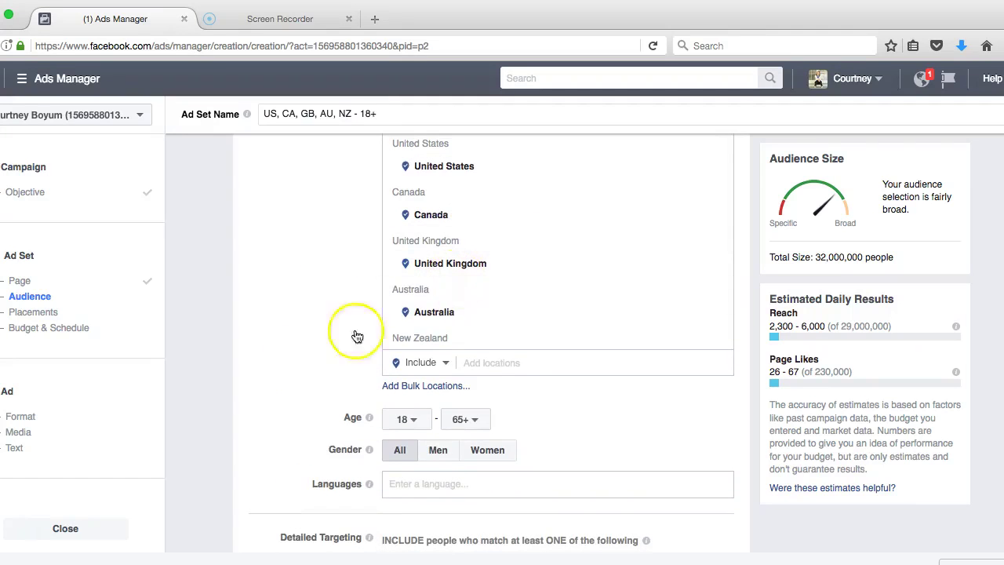
scroll(570, 409, down, 1)
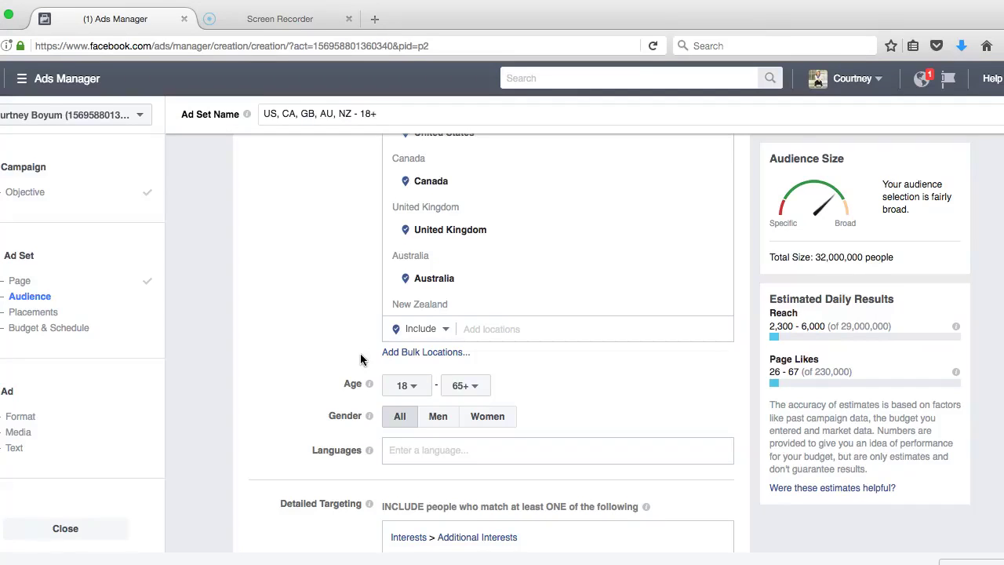
scroll(330, 367, down, 1)
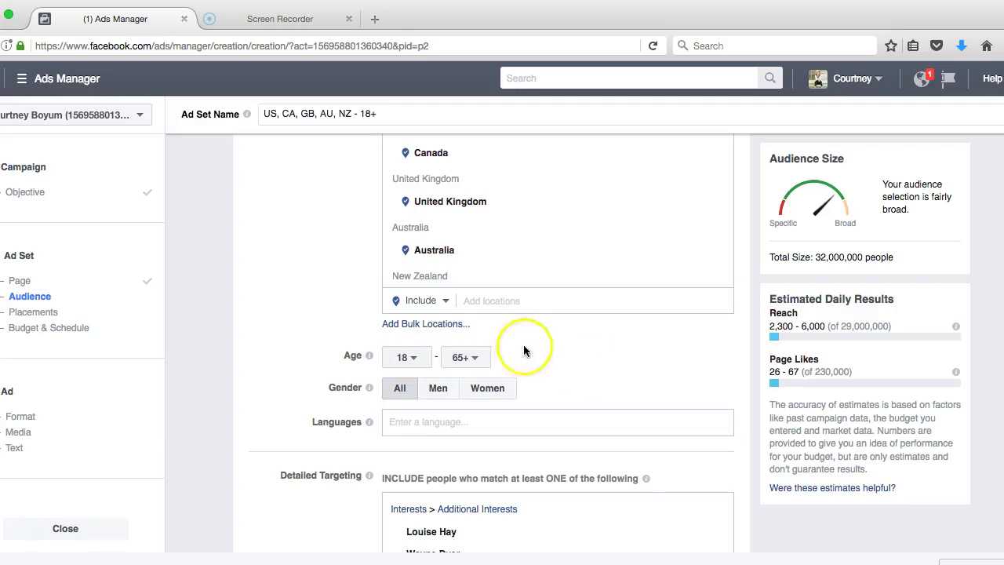
click(411, 357)
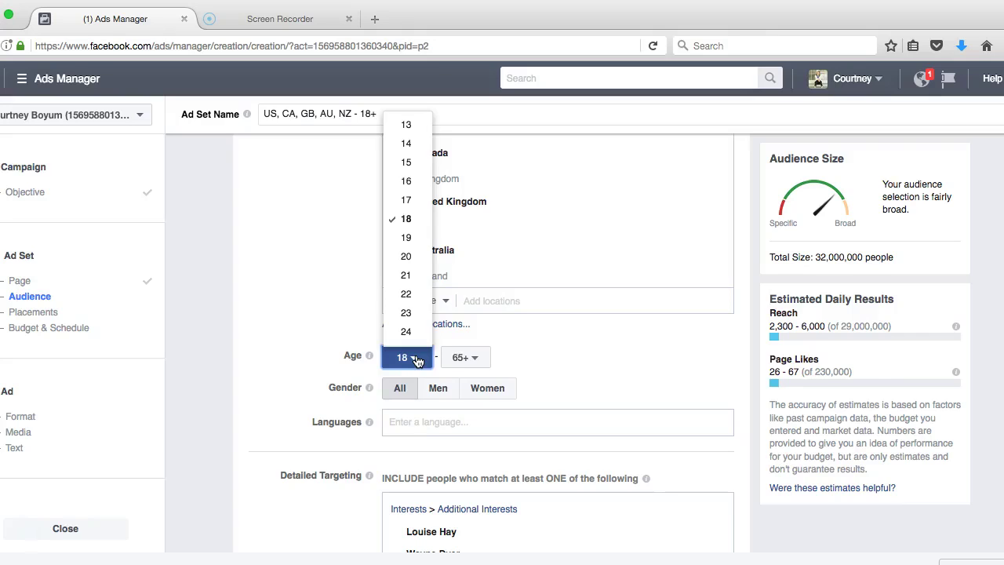
click(334, 313)
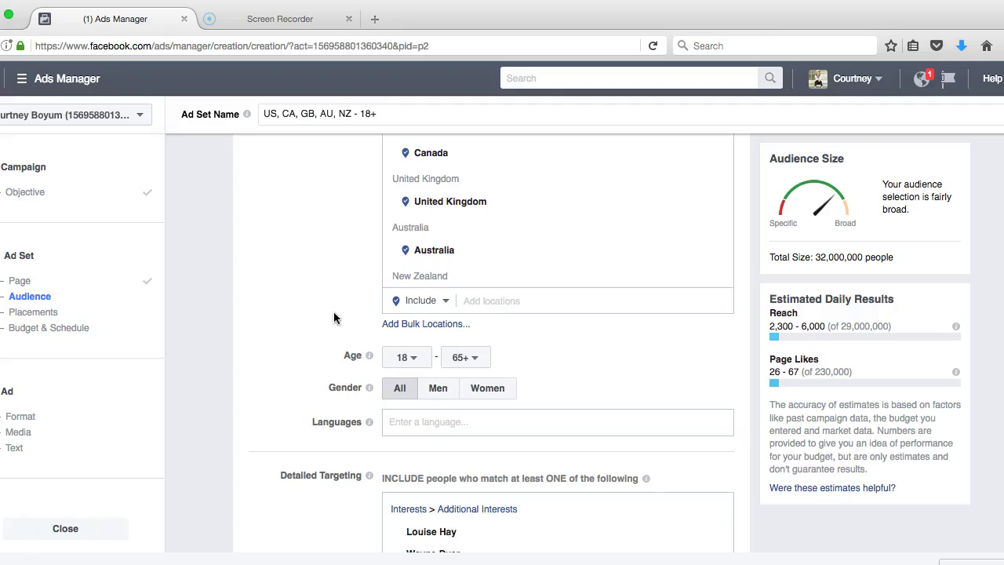
Set the audience's minimum age to 30.
click(413, 358)
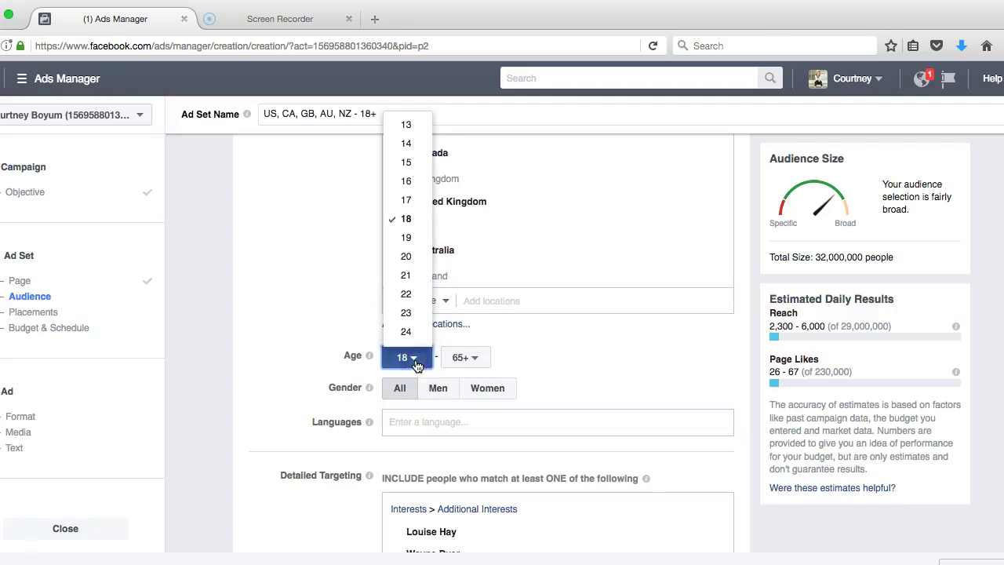
scroll(406, 326, down, 3)
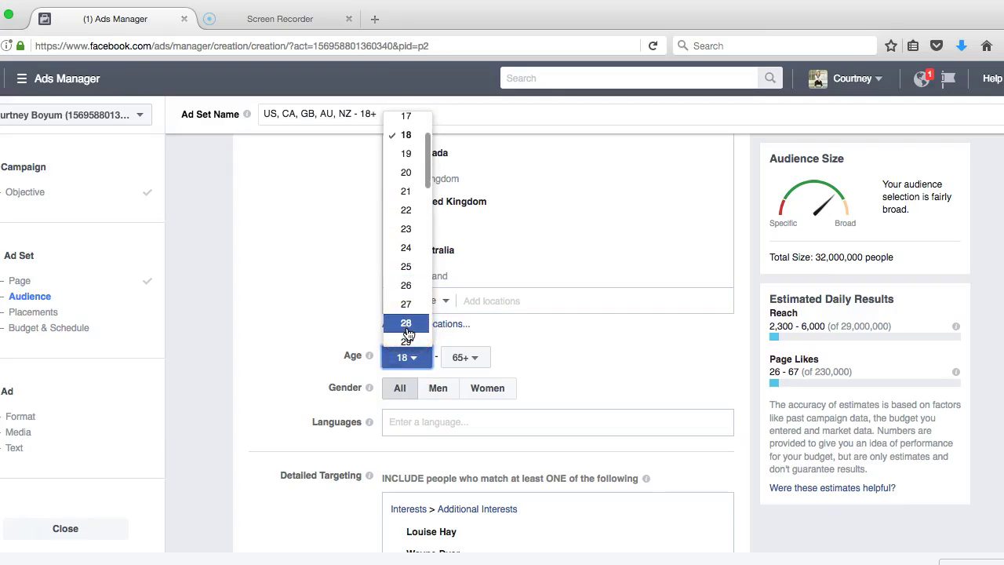
scroll(408, 329, down, 3)
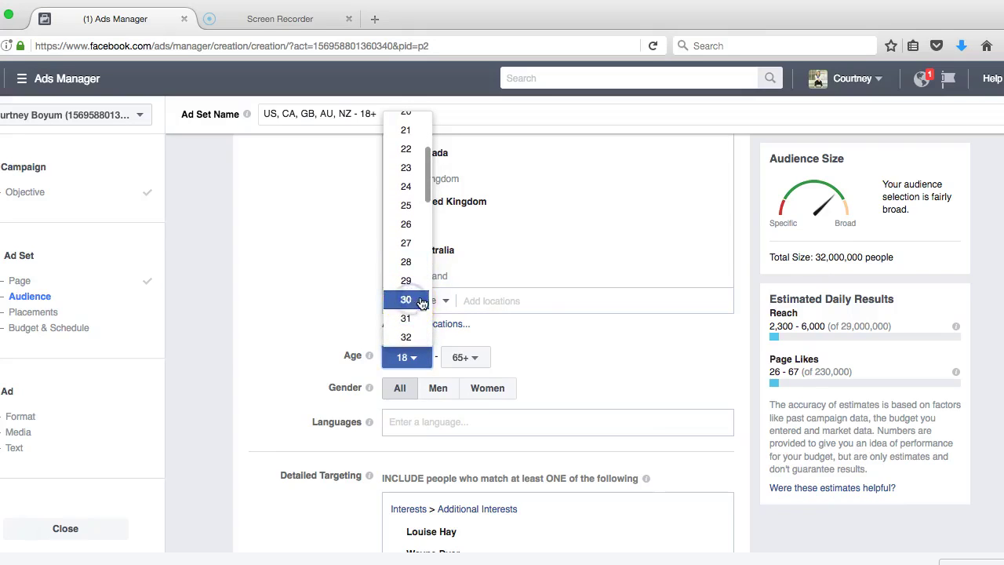
click(406, 299)
Set the audience's maximum age to 55 and restrict the gender to Women.
click(475, 357)
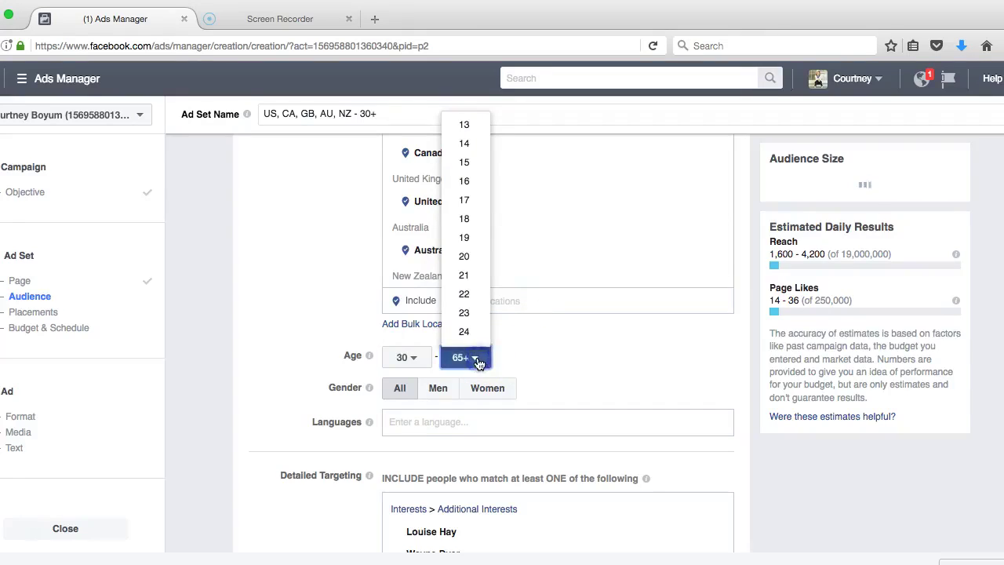
scroll(473, 312, down, 3)
scroll(473, 312, down, 5)
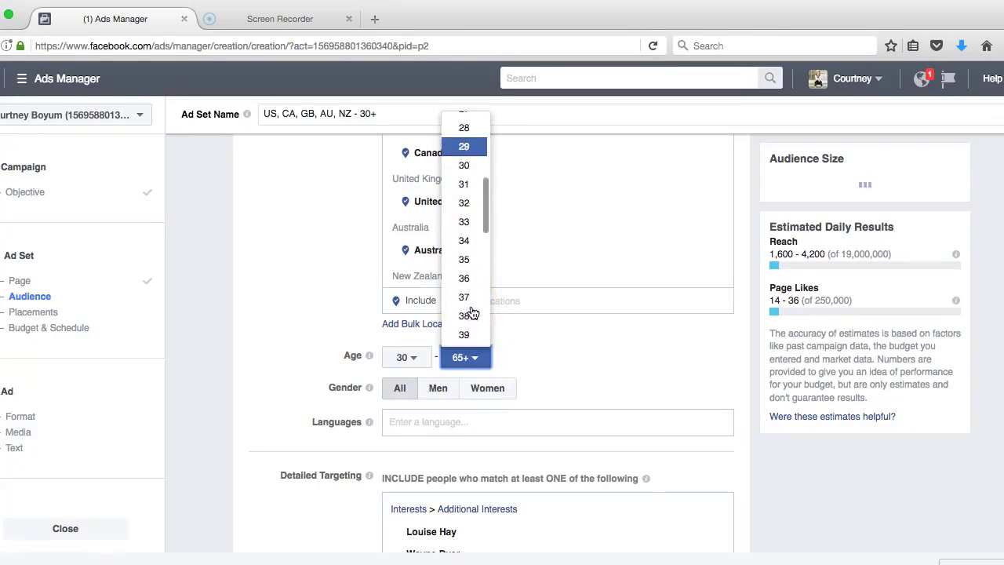
scroll(473, 312, down, 3)
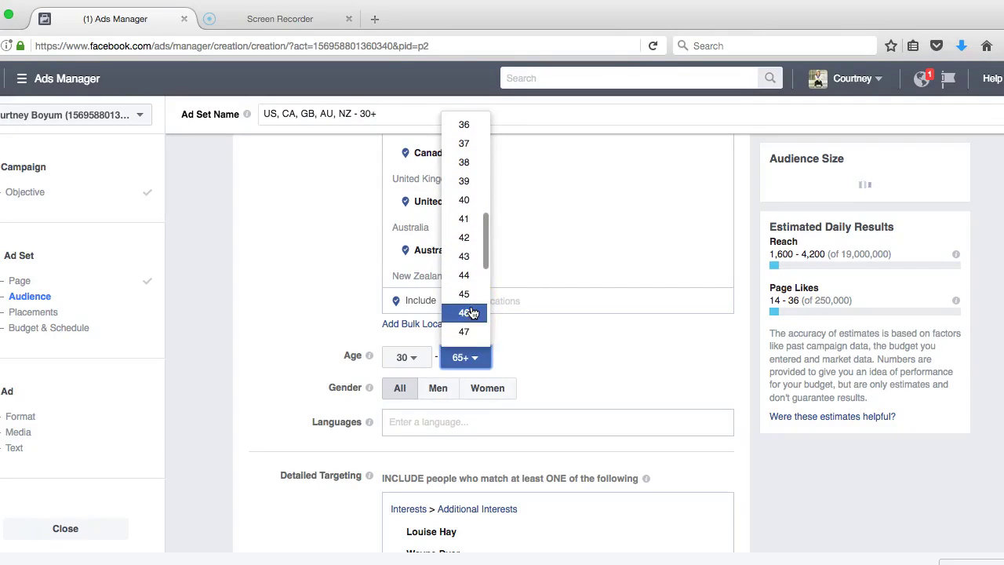
scroll(472, 312, down, 2)
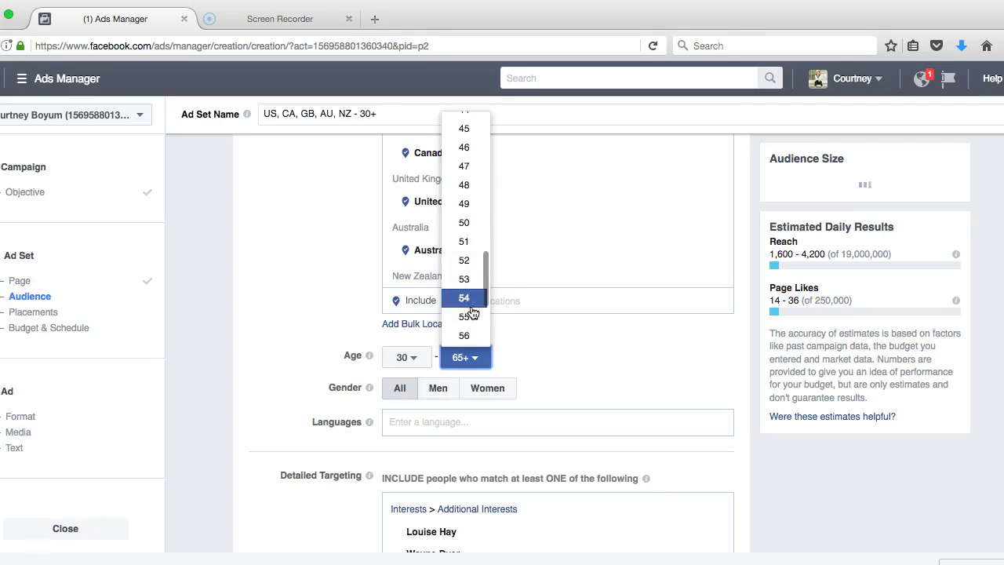
click(468, 316)
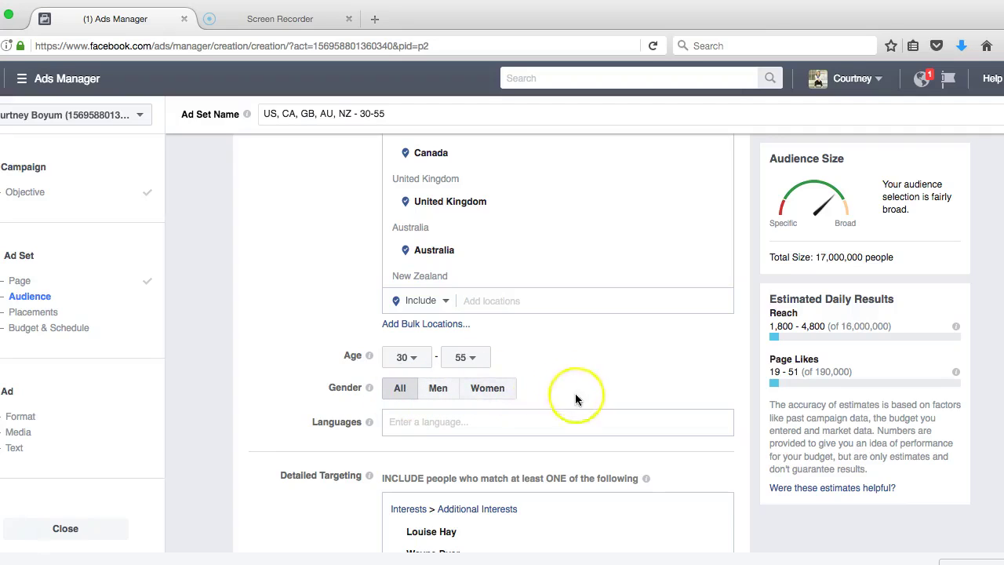
click(506, 389)
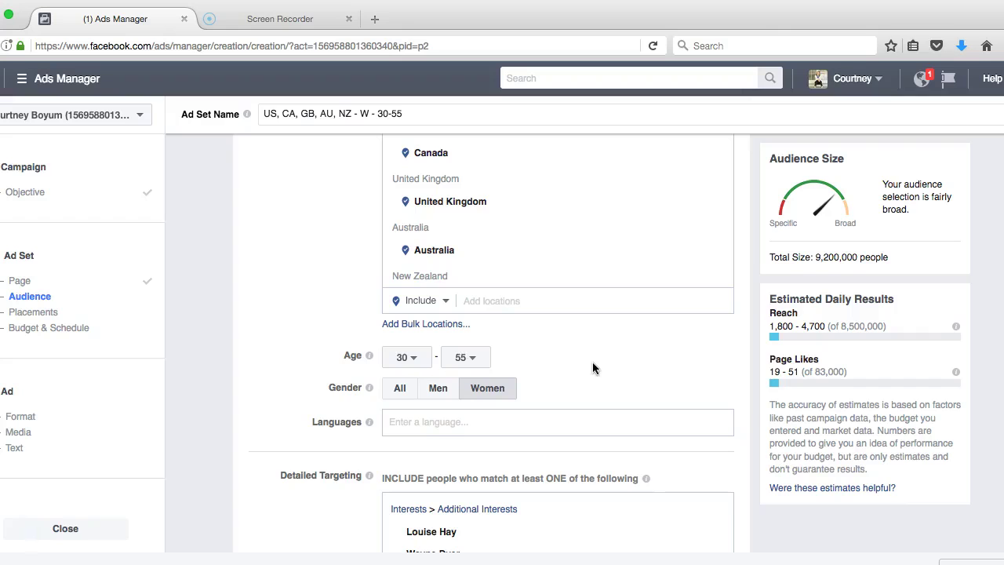
Remove the interests Entrepreneurship, Wayne Dyer and Louise Hay from the audience's detailed targeting.
scroll(592, 361, down, 3)
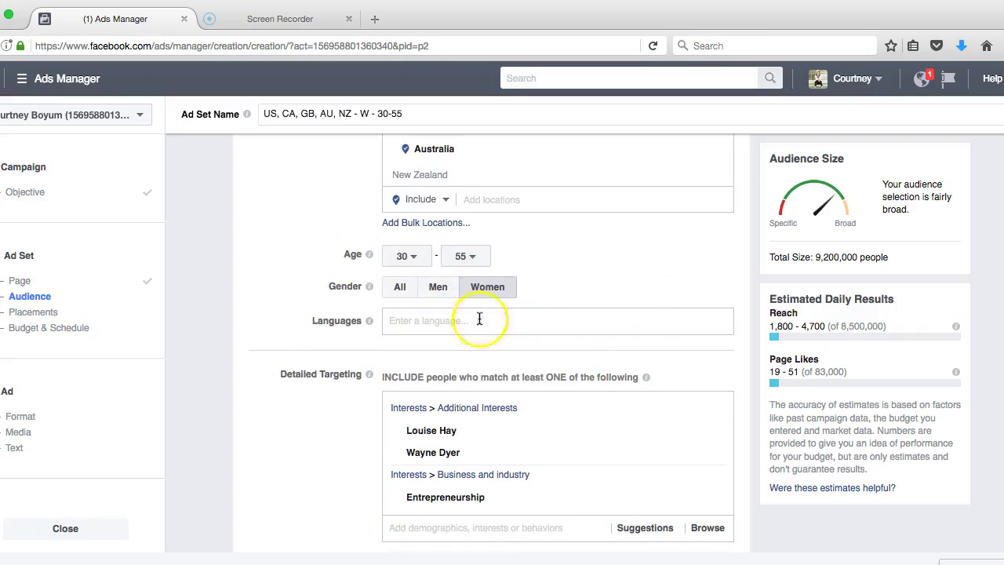
scroll(612, 348, down, 3)
mouse_move(666, 370)
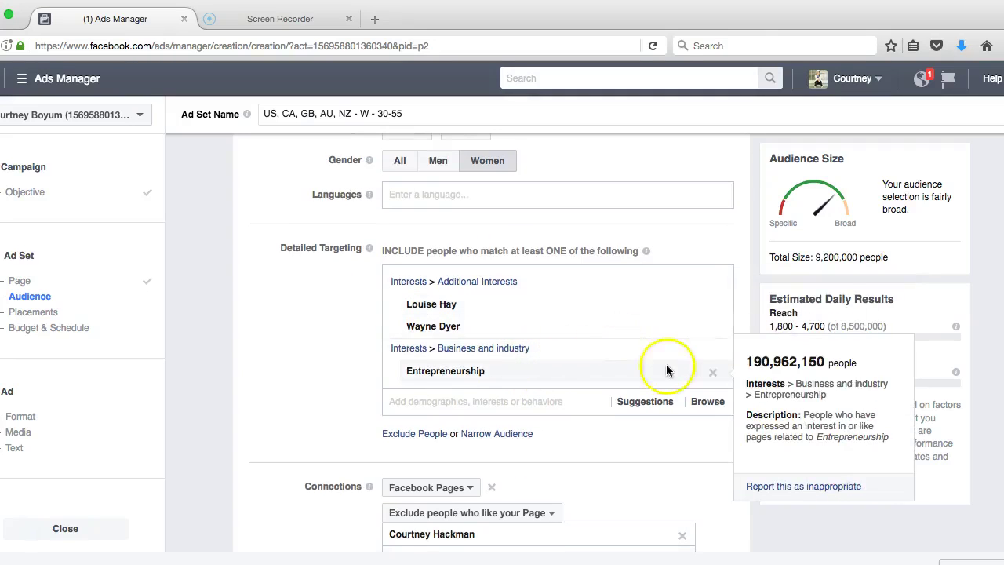
click(711, 372)
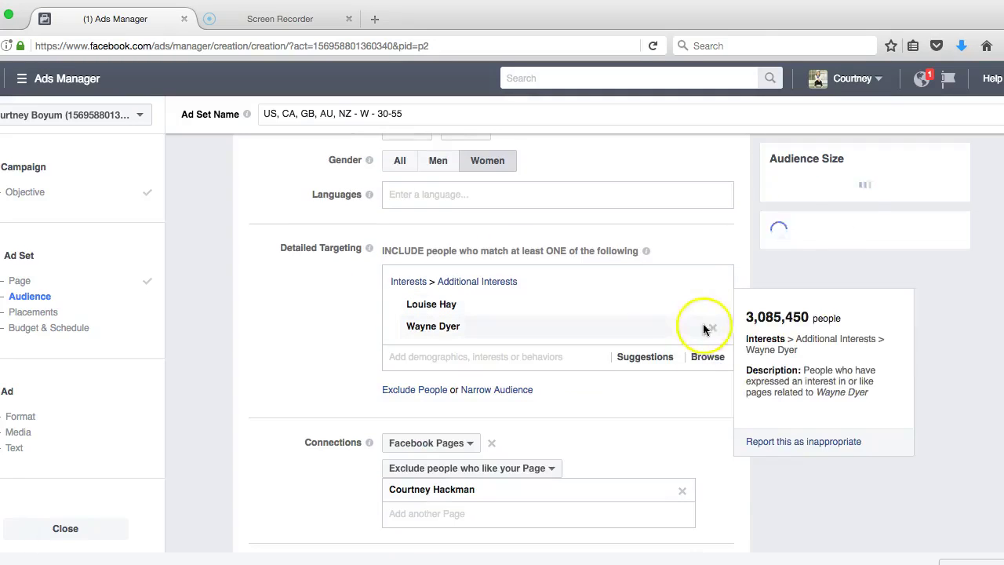
click(711, 326)
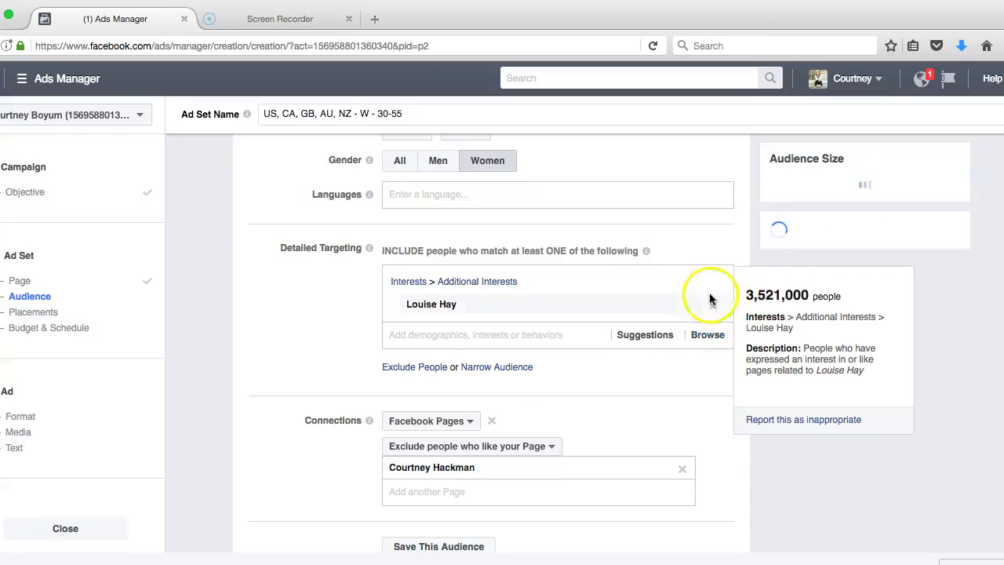
click(712, 304)
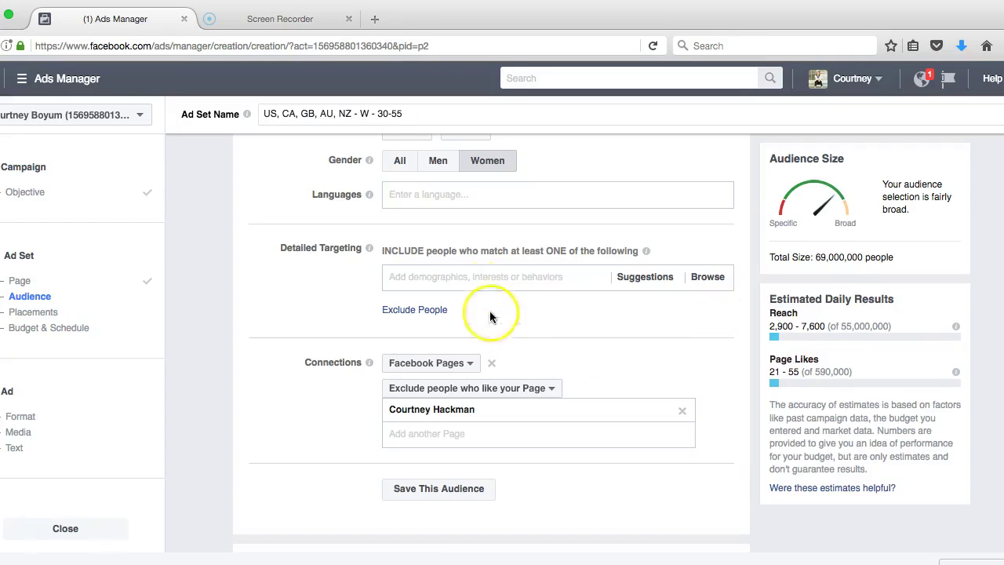
Include the suggested interests Network Marketing Pro - Eric Worre, Eric Worre and Ray Higdon in the detailed targeting.
click(475, 279)
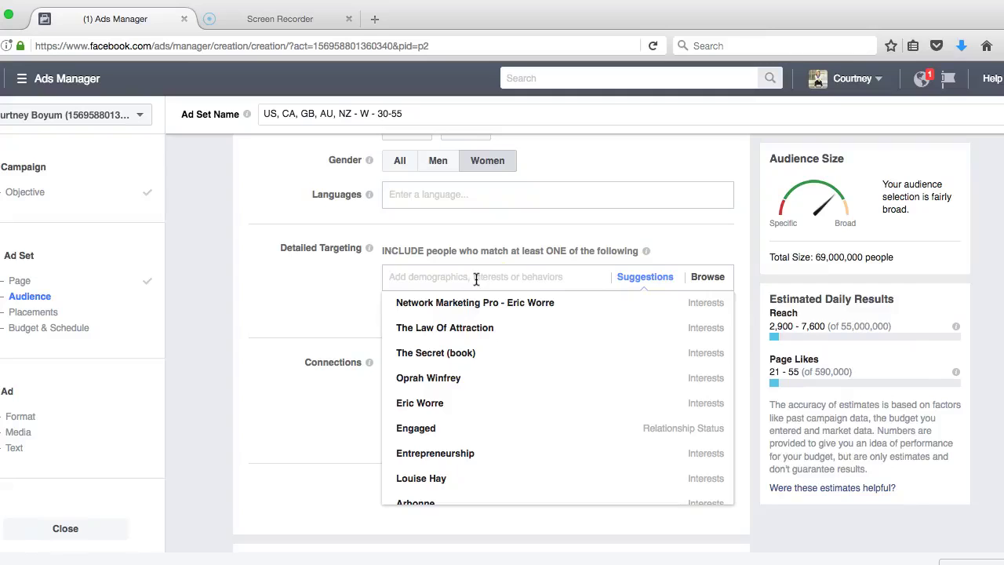
click(513, 305)
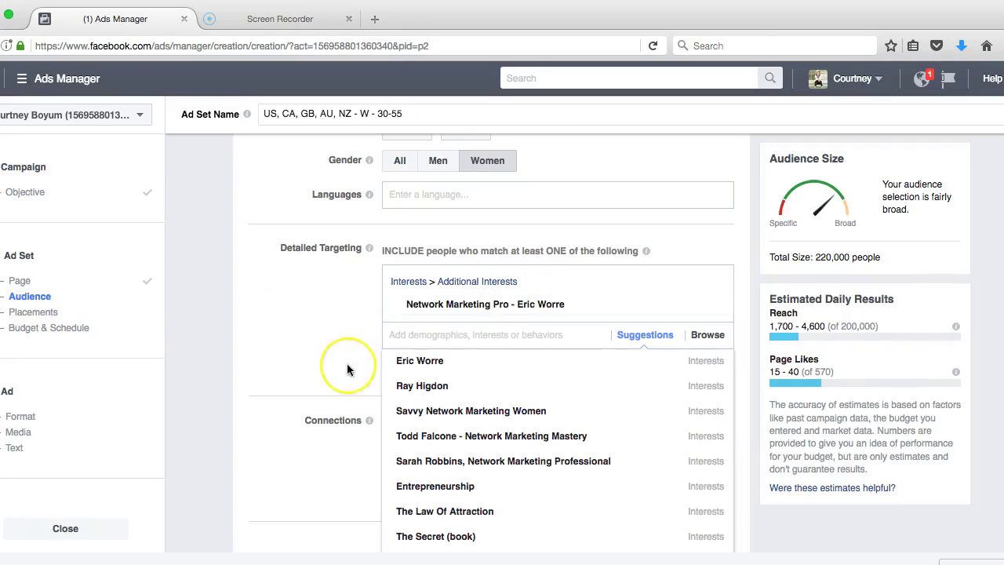
click(417, 286)
mouse_move(462, 304)
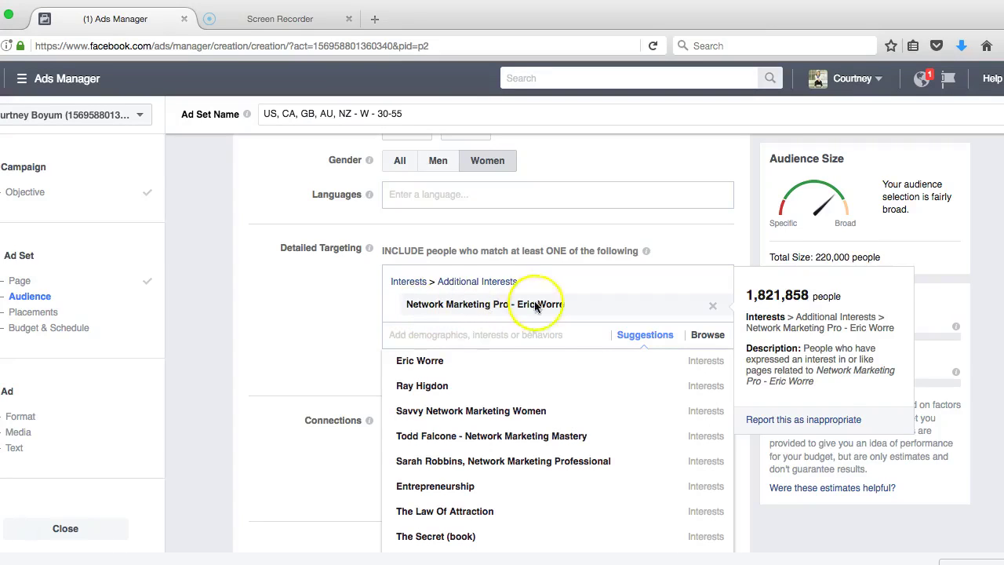
mouse_move(515, 302)
click(419, 360)
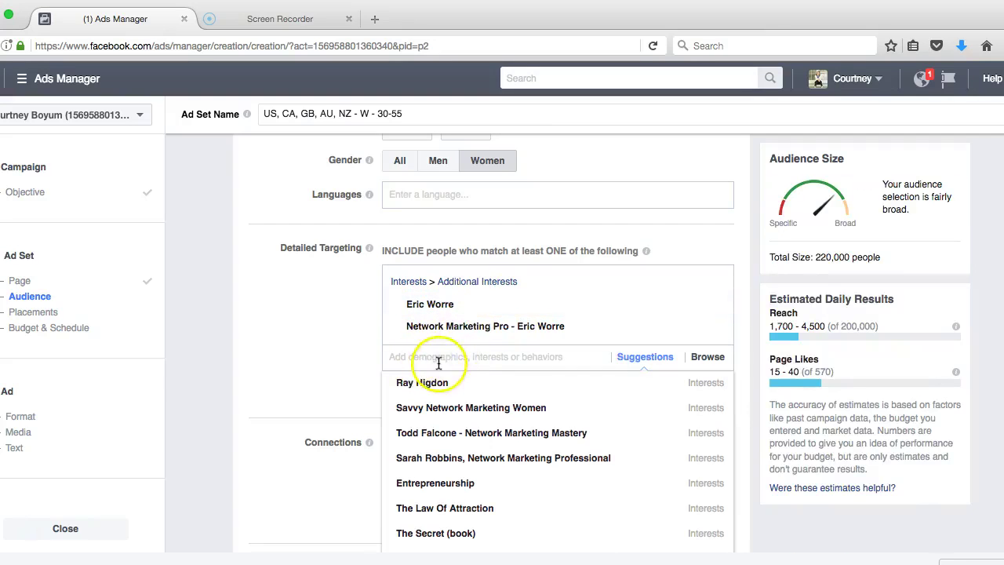
click(418, 384)
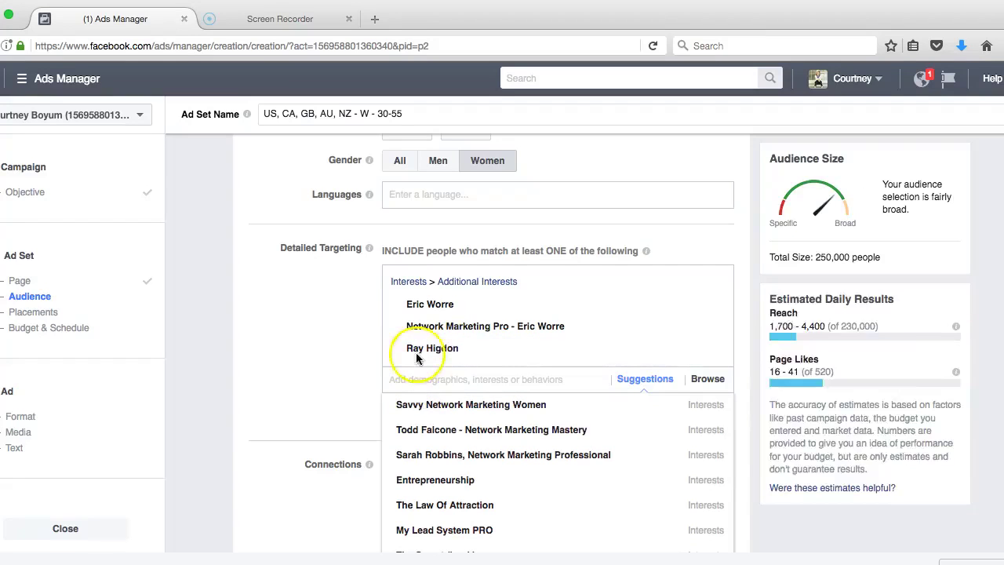
mouse_move(417, 353)
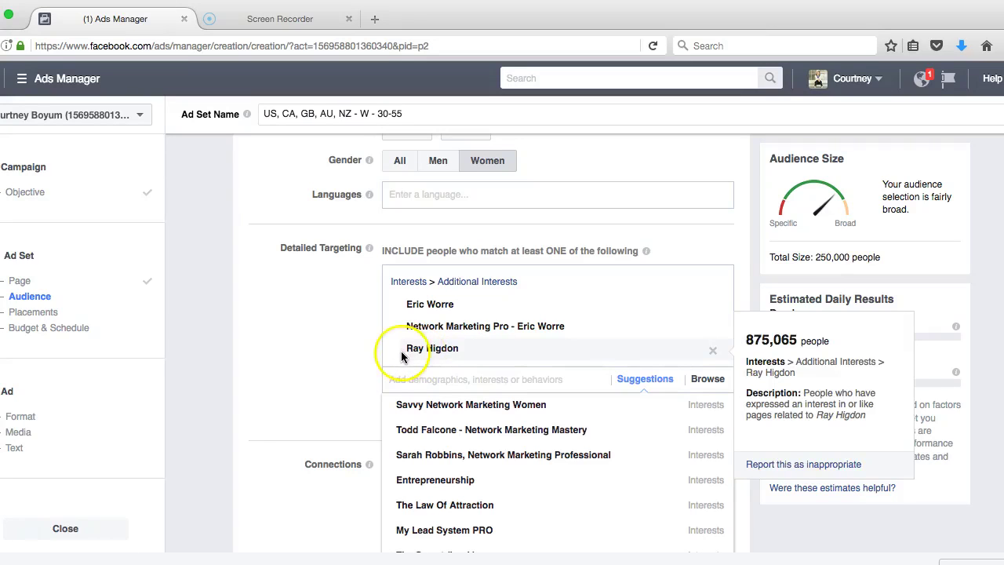
click(311, 388)
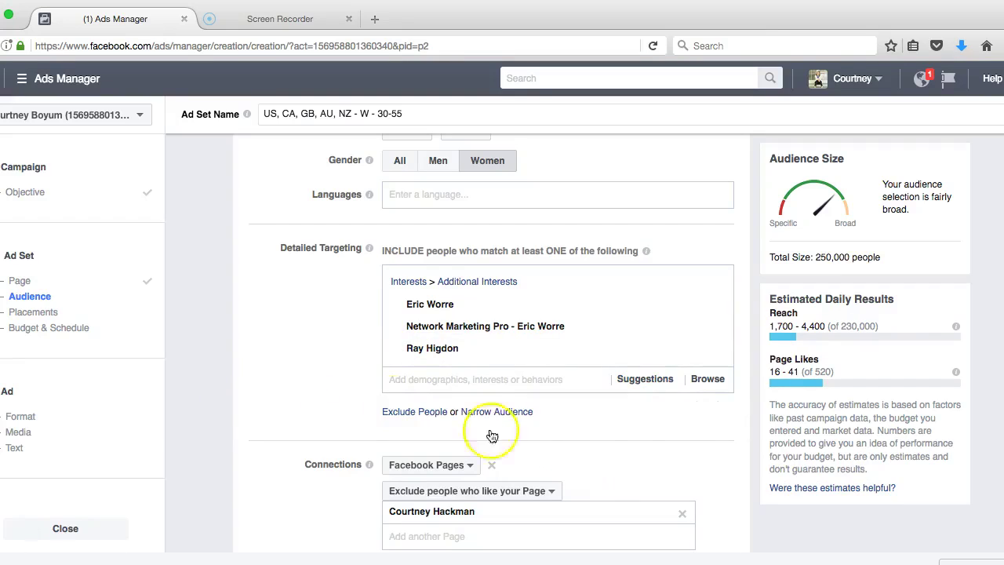
Narrow the audience to people who must also match the interest The Secret (book).
scroll(667, 463, down, 2)
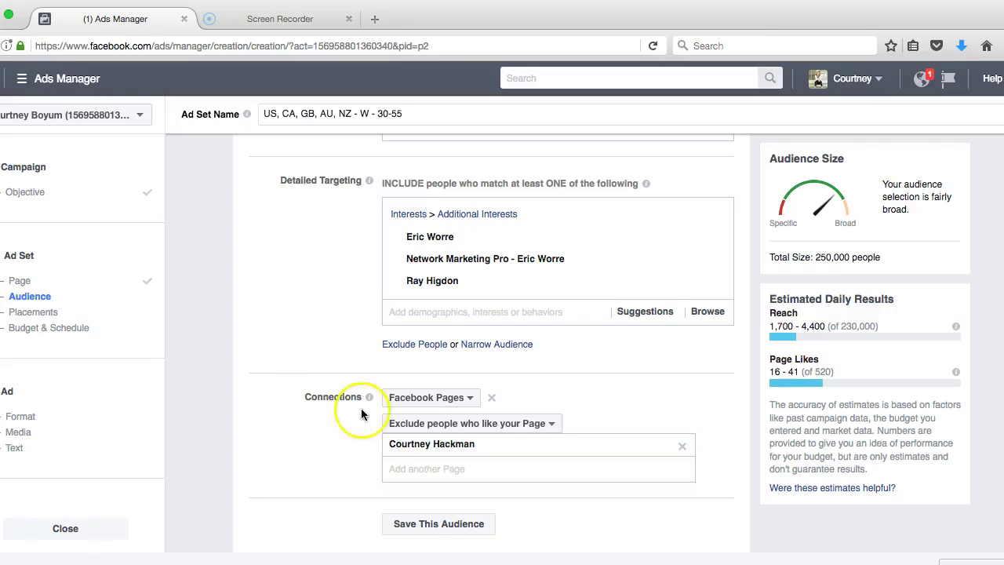
click(509, 345)
click(534, 375)
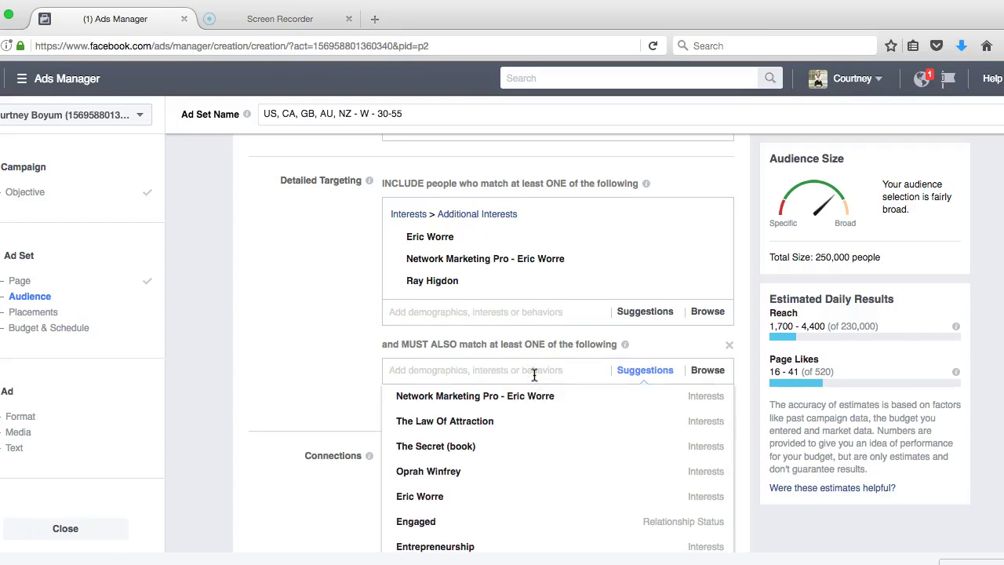
scroll(339, 365, down, 1)
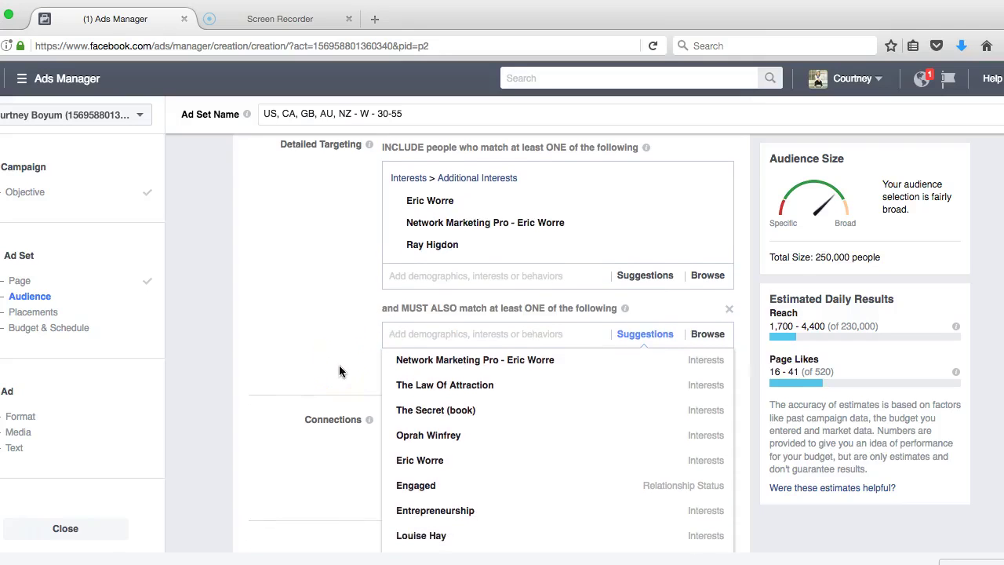
mouse_move(421, 398)
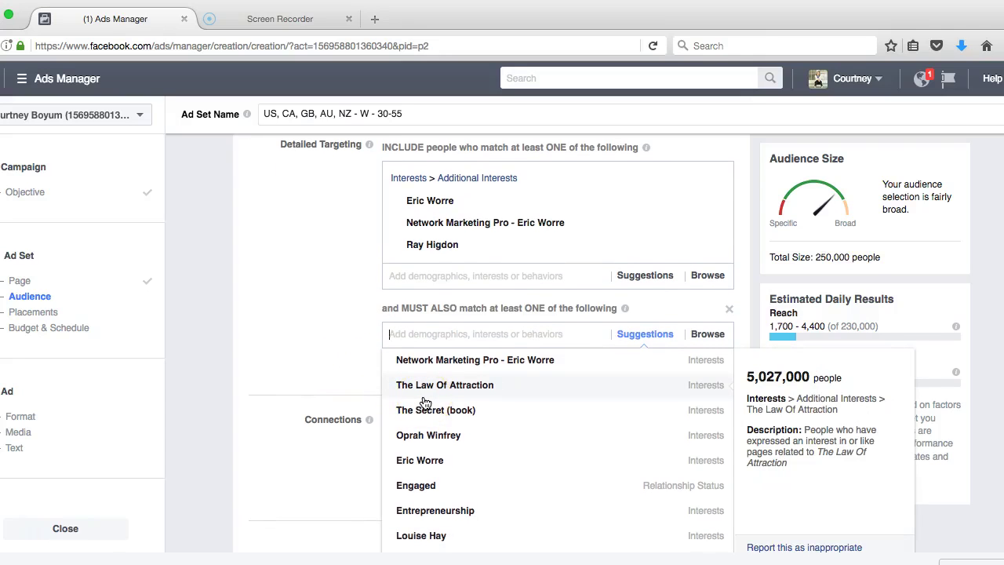
click(425, 413)
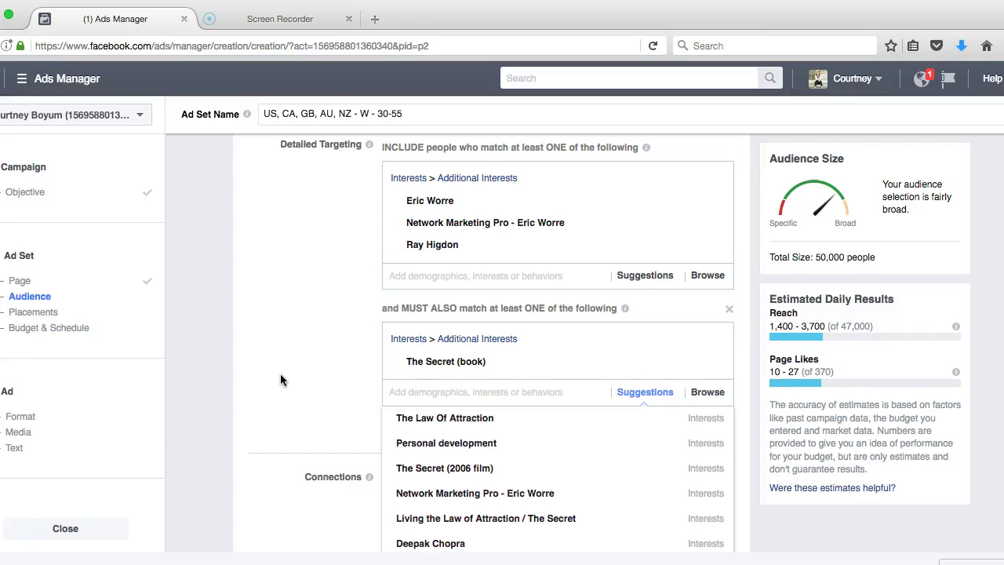
click(281, 376)
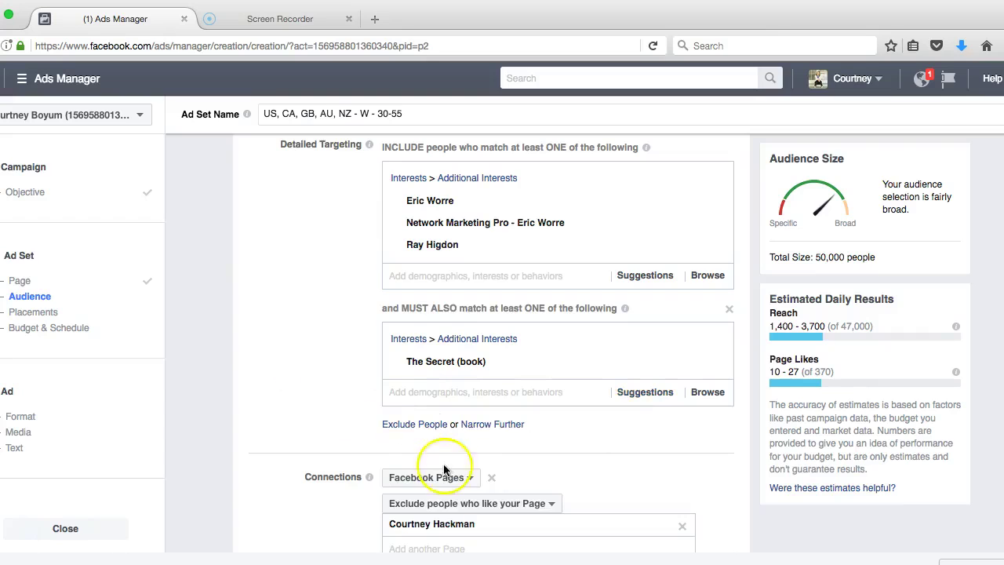
scroll(667, 468, down, 1)
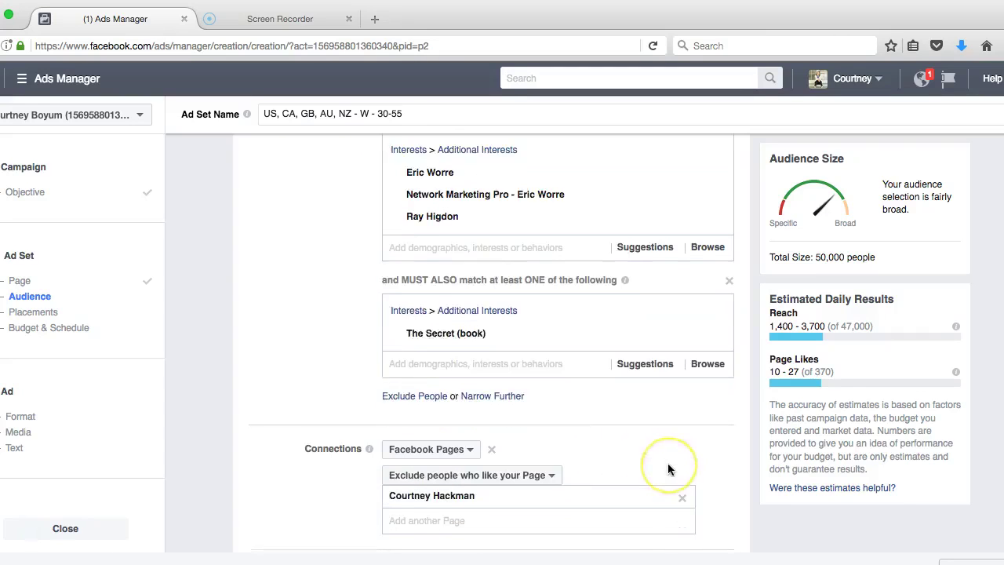
scroll(655, 411, down, 3)
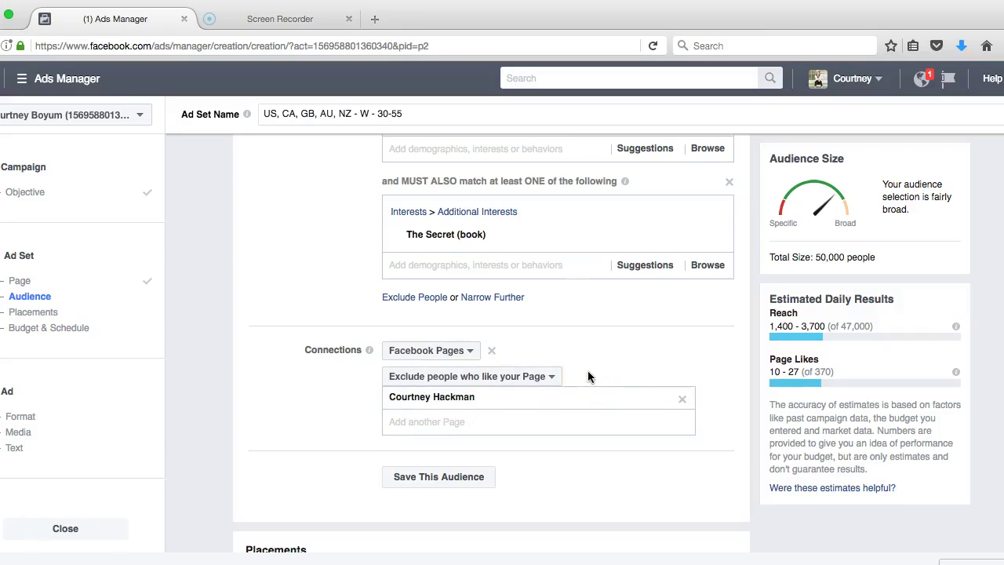
Switch the ad set from automatic placements to Edit Placements.
scroll(587, 370, down, 3)
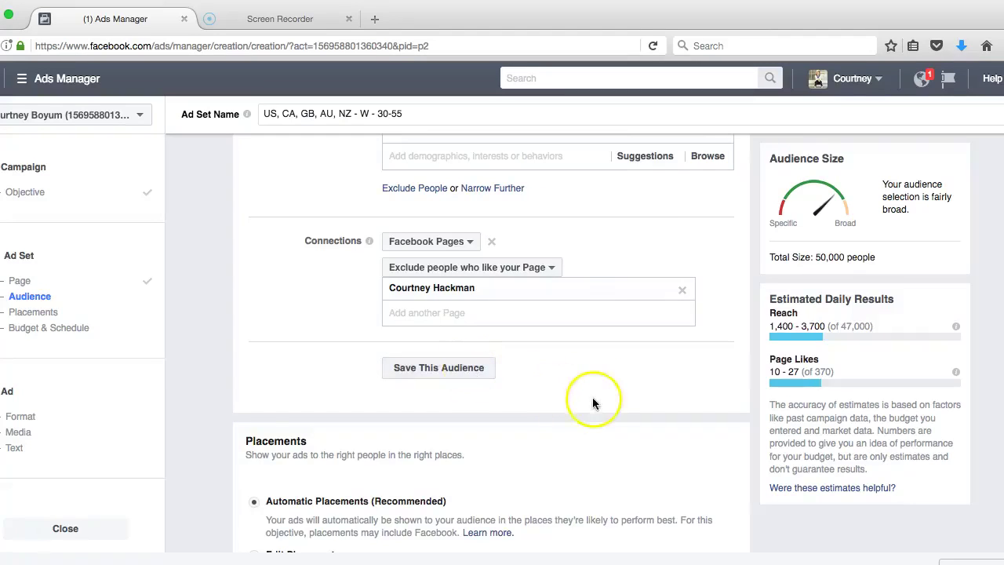
scroll(592, 397, down, 3)
scroll(592, 403, down, 1)
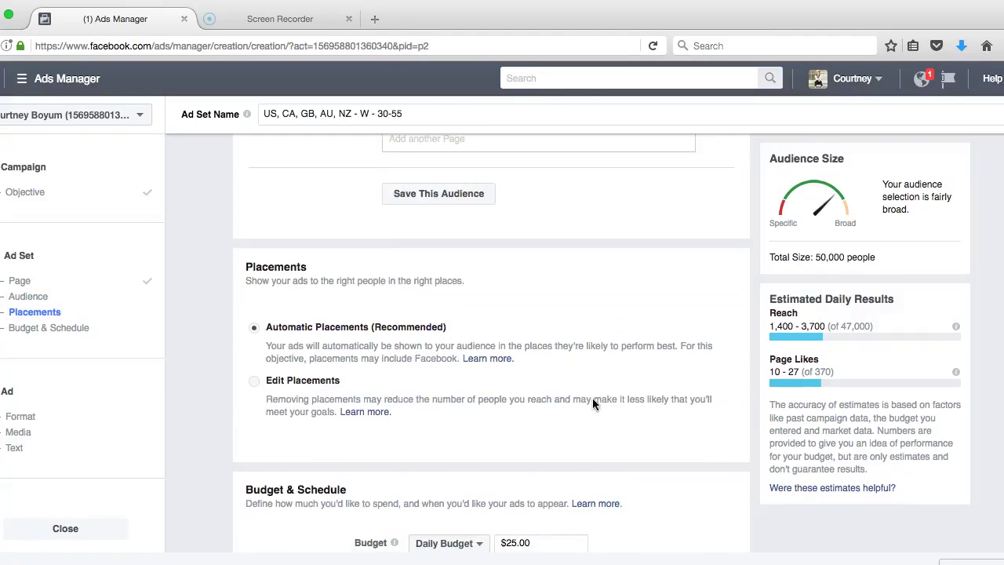
click(254, 384)
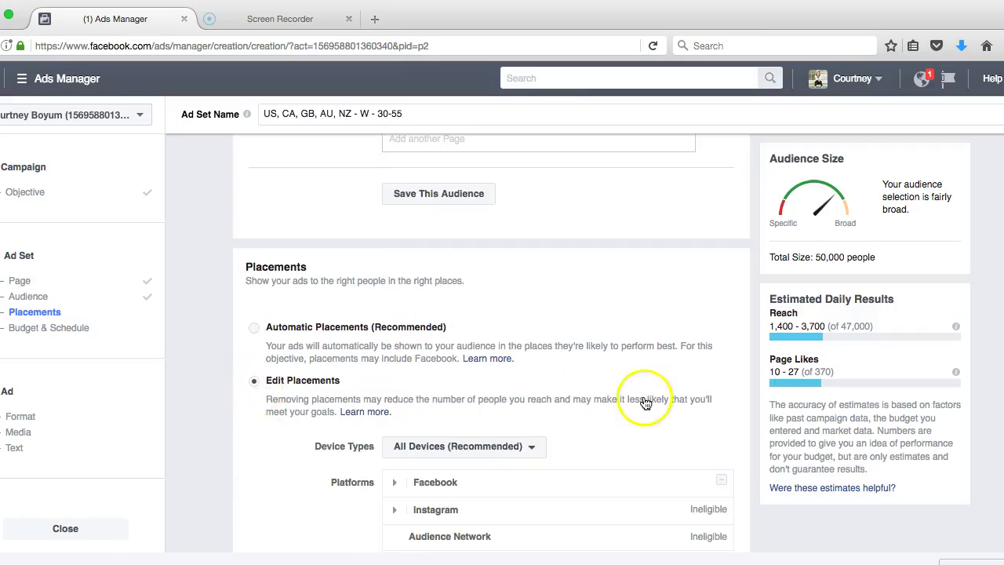
scroll(661, 395, down, 3)
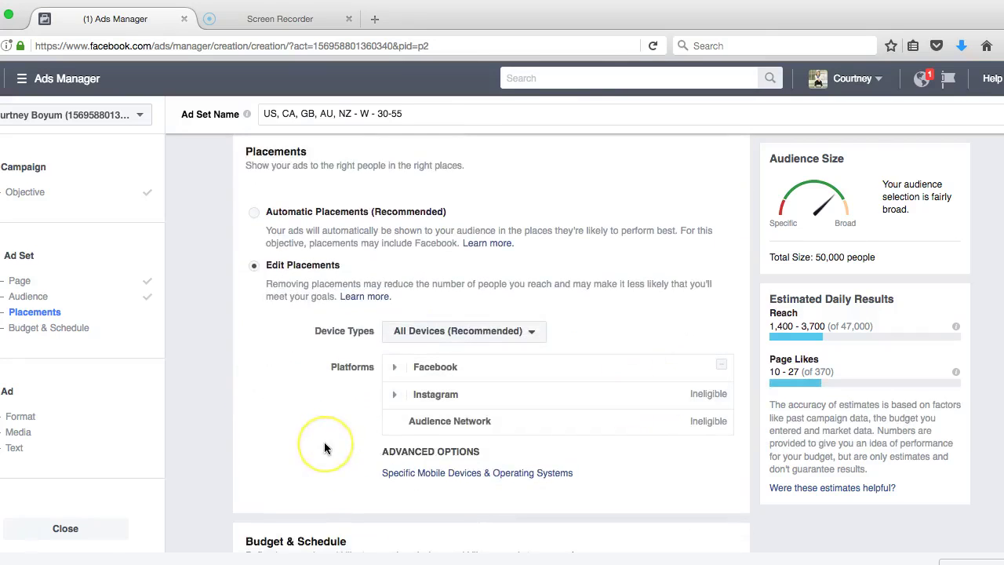
Expand the Instagram platform and examine the eligibility of the Instagram and Audience Network placements.
mouse_move(471, 423)
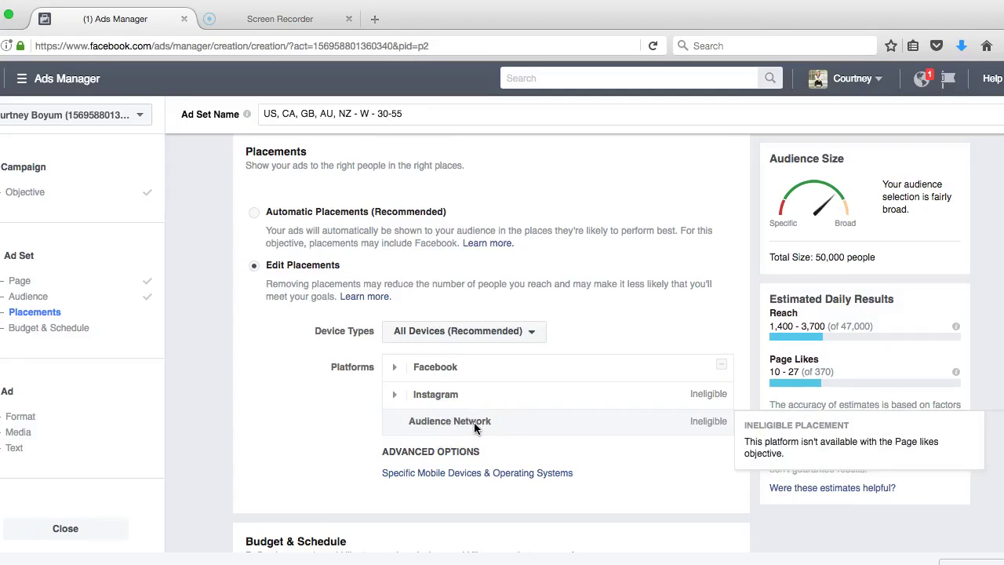
click(304, 417)
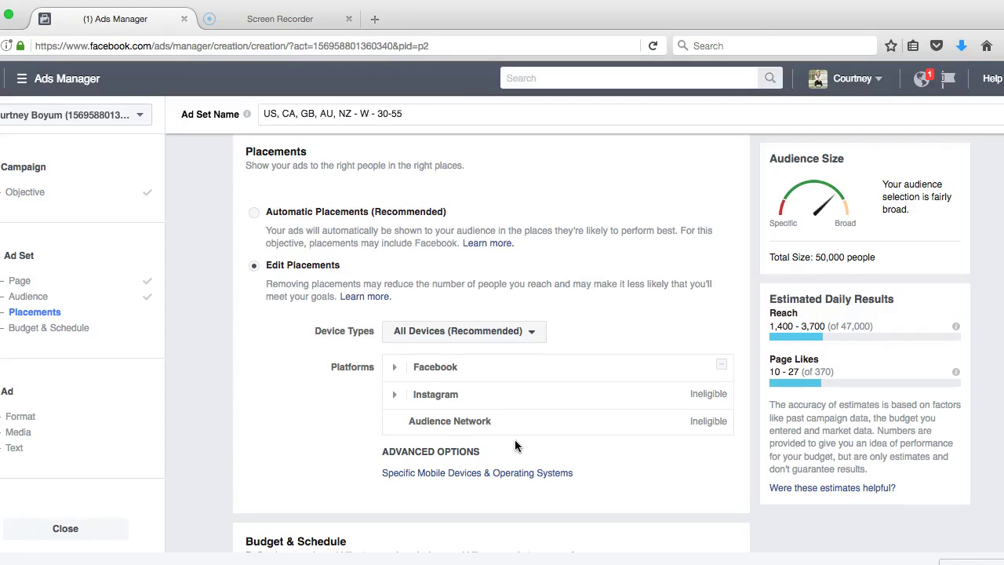
click(395, 396)
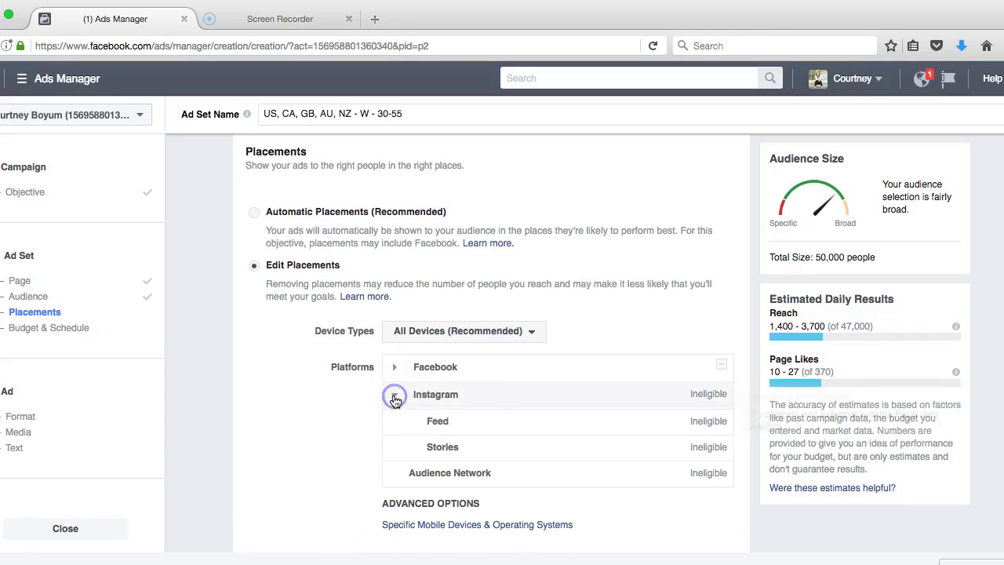
mouse_move(599, 407)
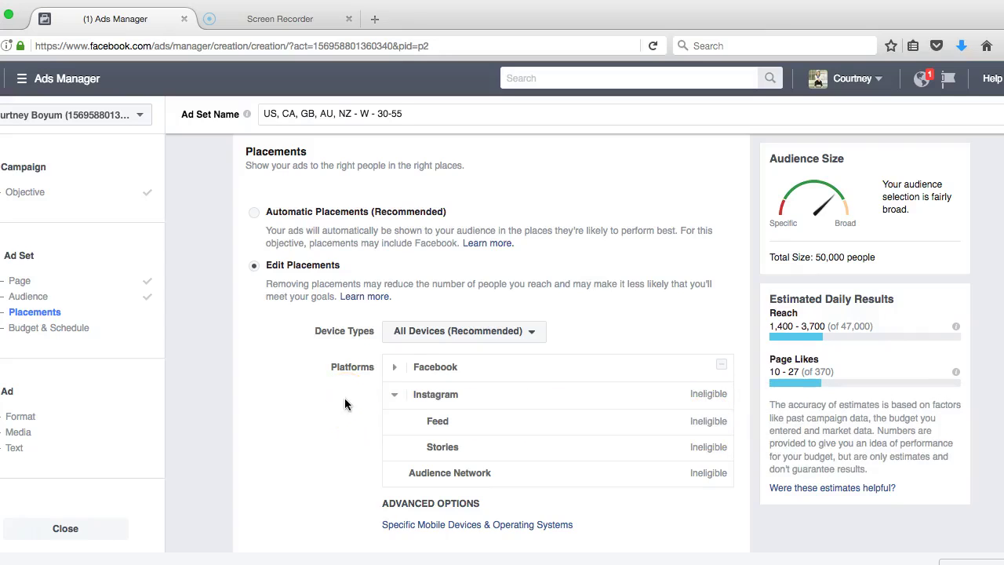
mouse_move(693, 452)
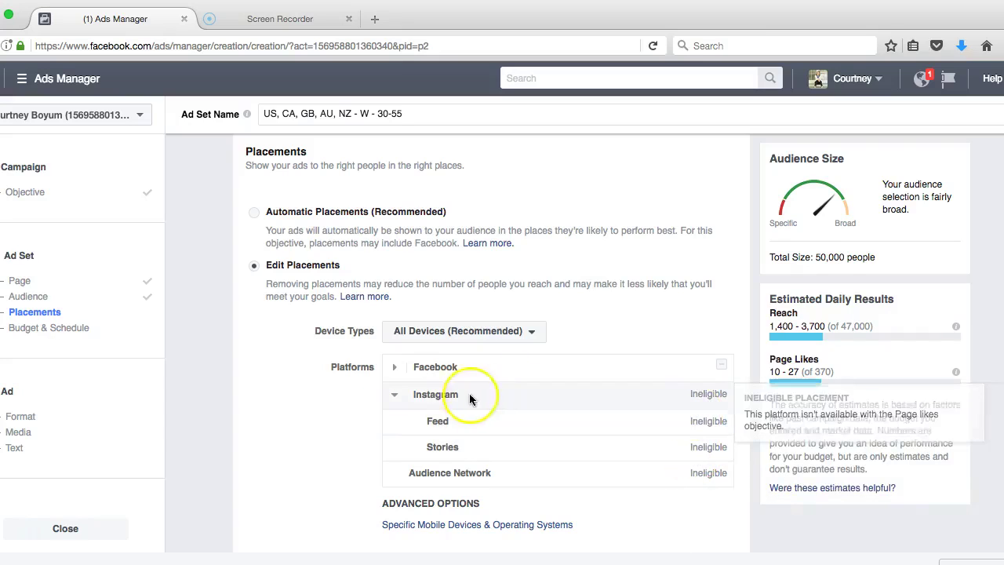
click(416, 399)
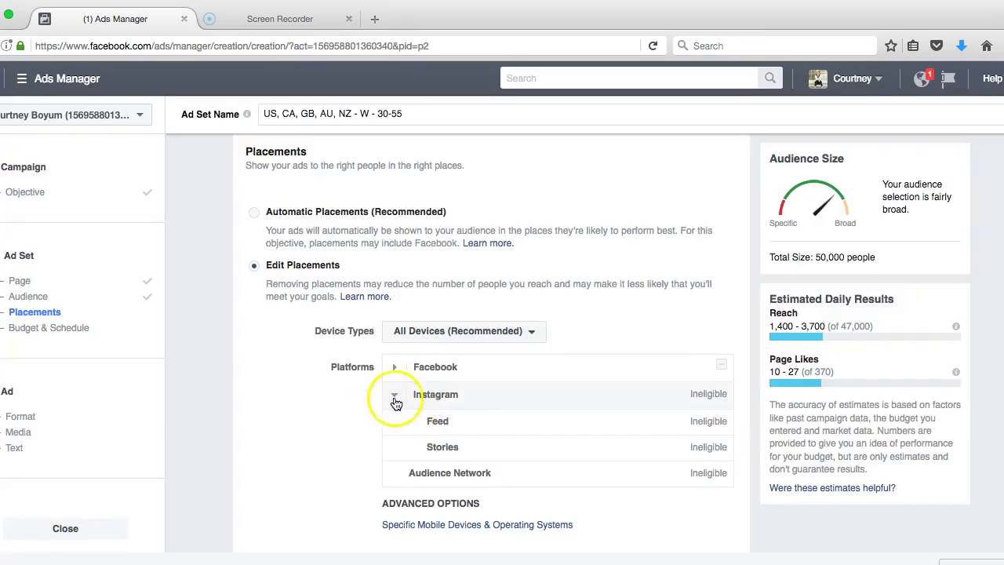
mouse_move(460, 398)
mouse_move(439, 476)
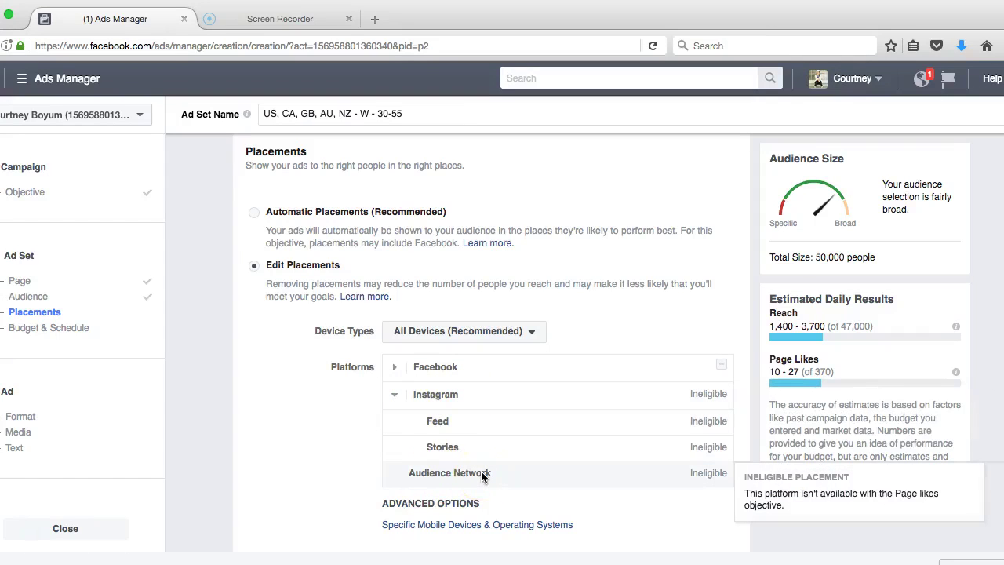
Expand the Facebook platform and examine its Feeds, Instant Articles and Right Column placements.
click(394, 368)
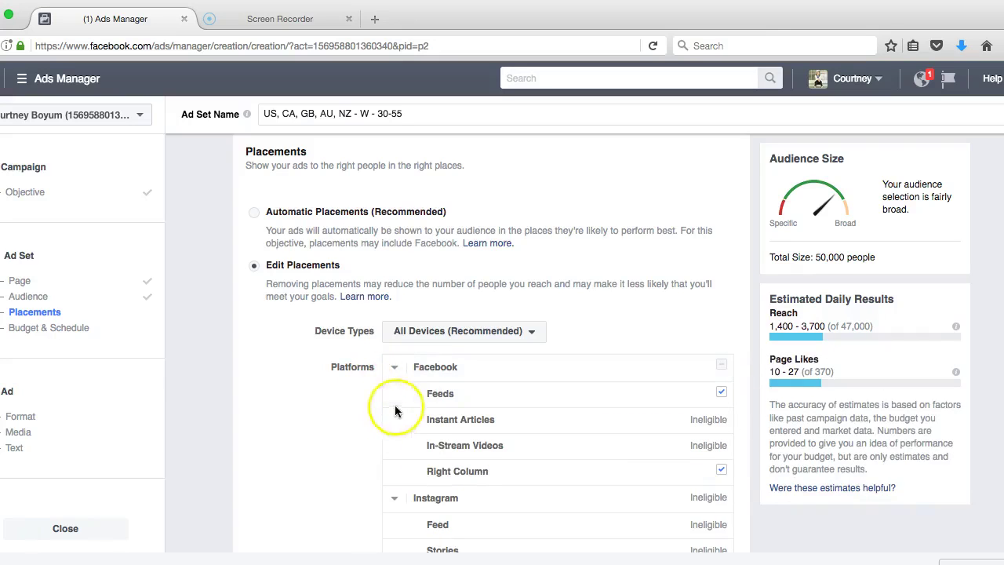
mouse_move(461, 394)
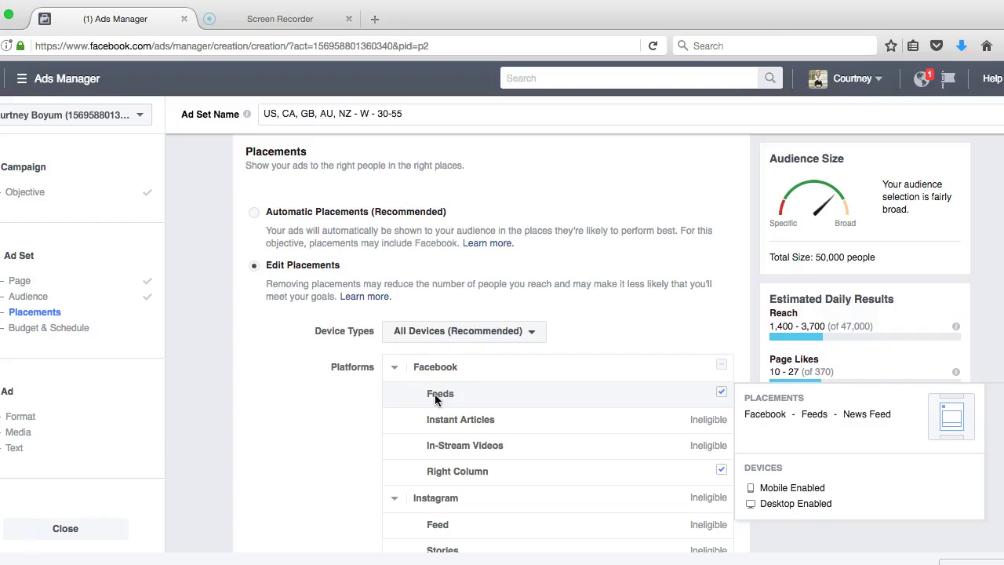
click(463, 418)
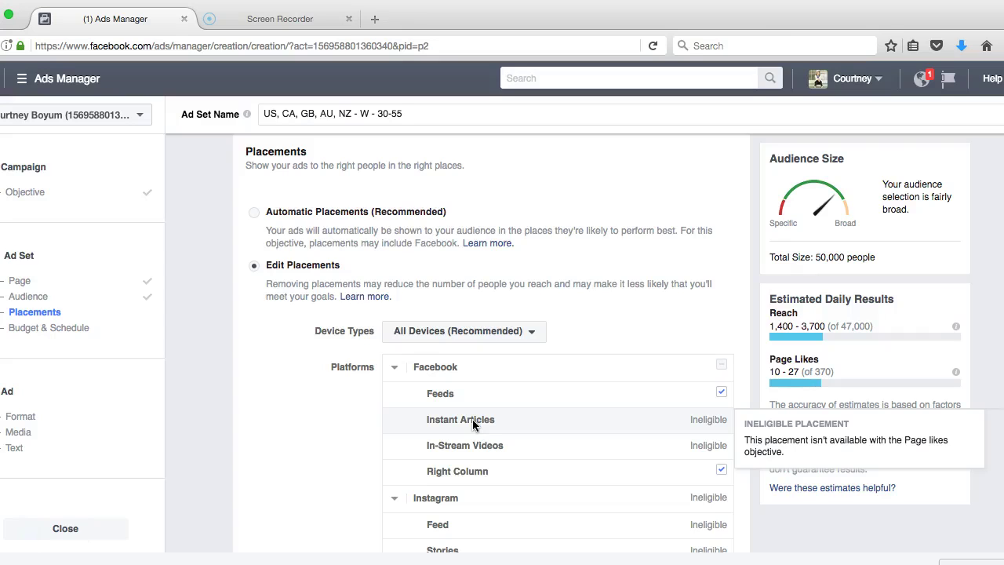
click(345, 433)
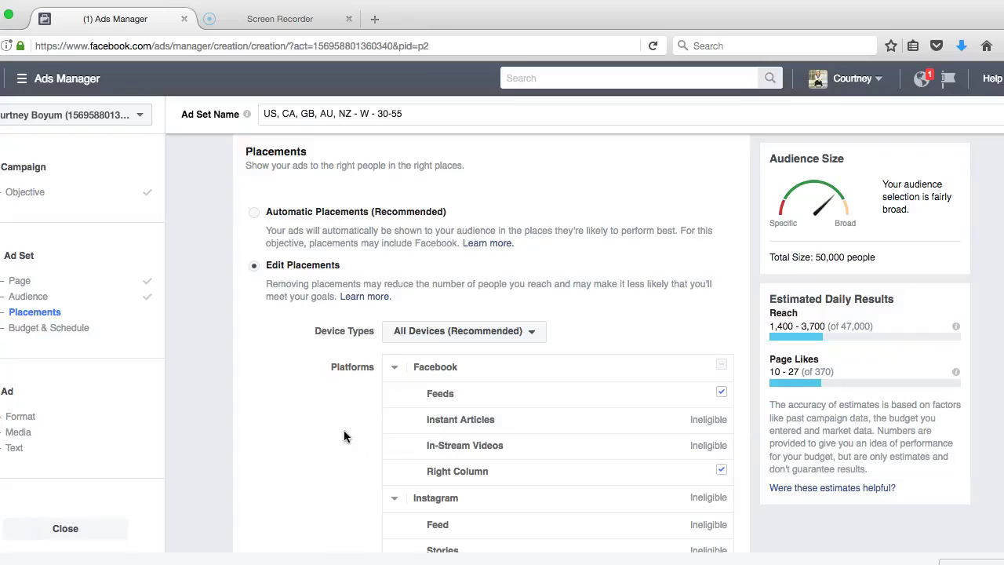
click(469, 473)
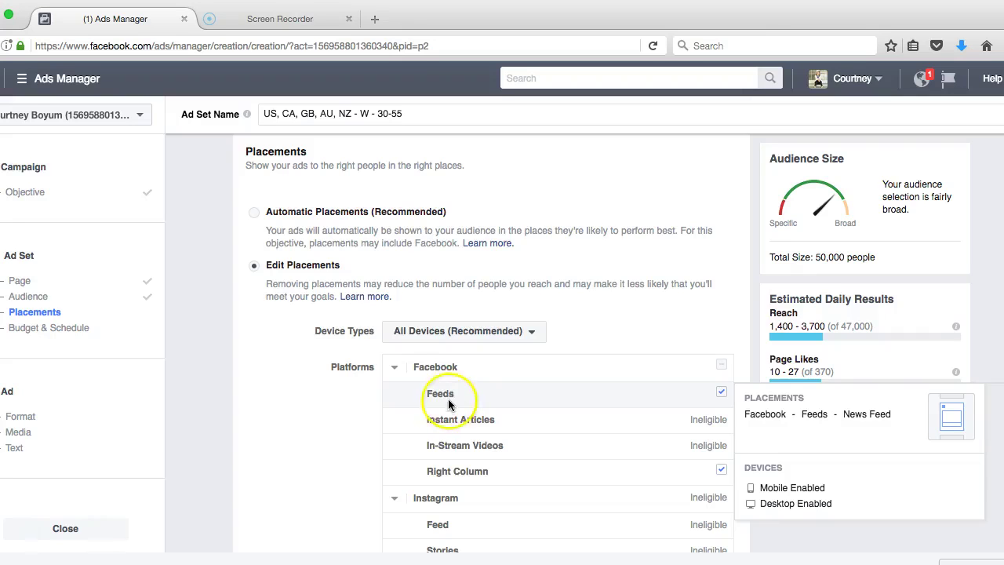
Show the specific mobile device options, keep All Mobile Devices and limit delivery to Only when connected to Wi-Fi.
scroll(310, 458, down, 1)
scroll(310, 458, down, 3)
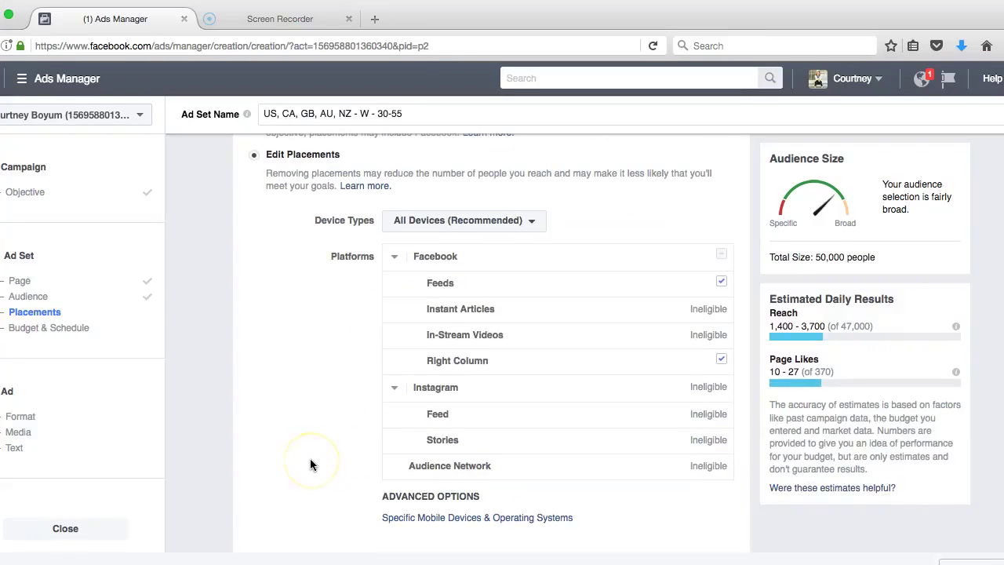
scroll(310, 464, down, 1)
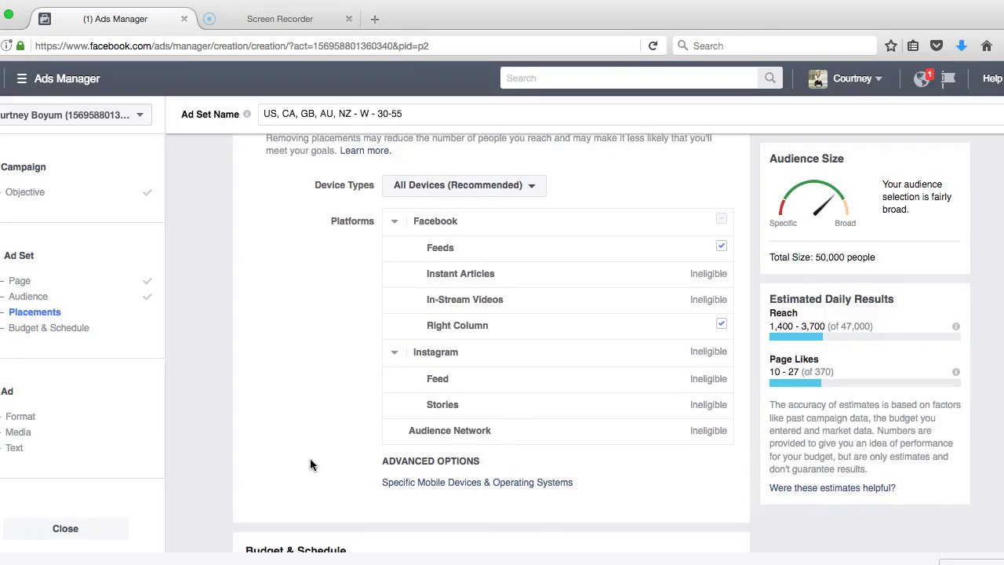
scroll(318, 455, down, 2)
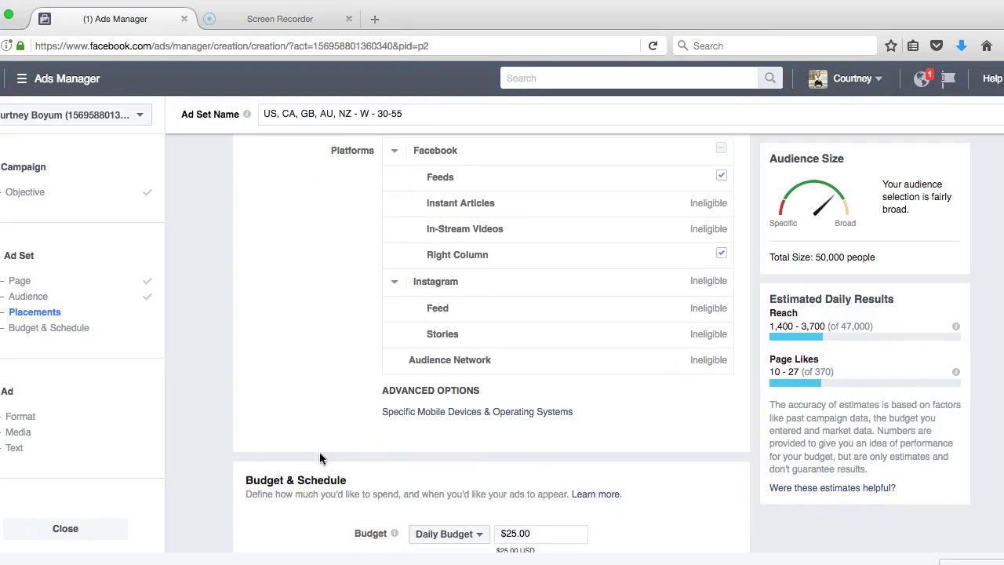
click(438, 420)
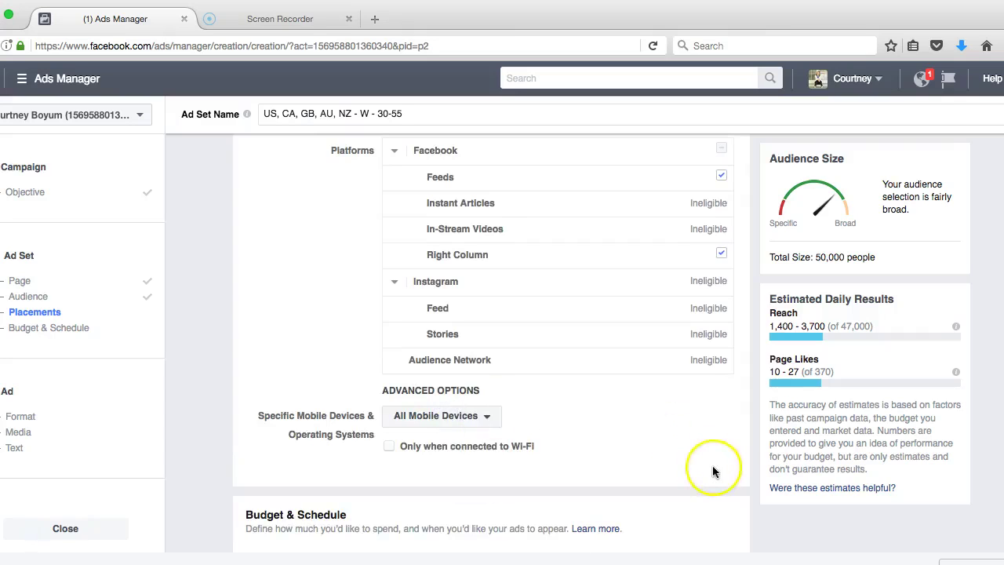
click(486, 419)
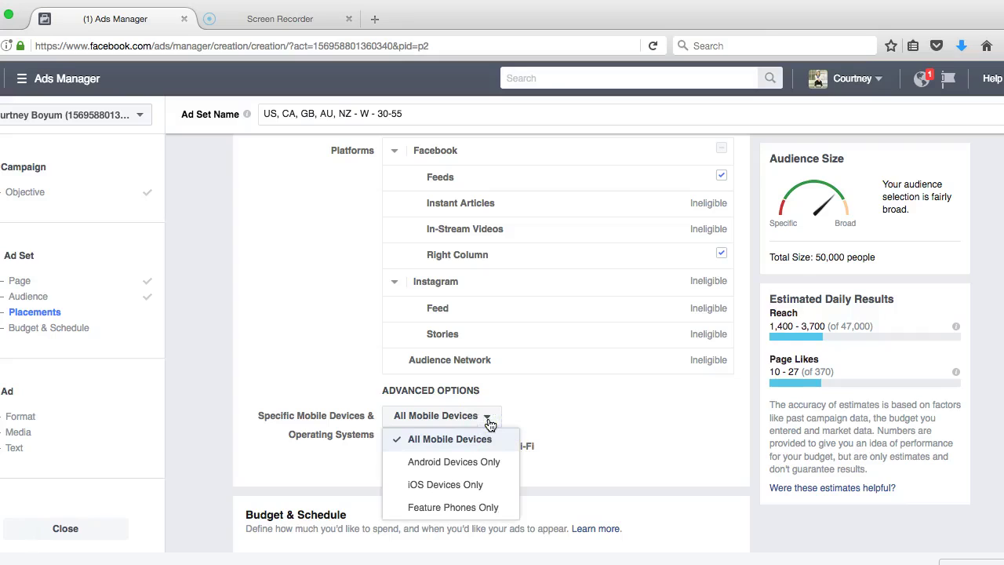
click(489, 418)
click(488, 418)
click(576, 414)
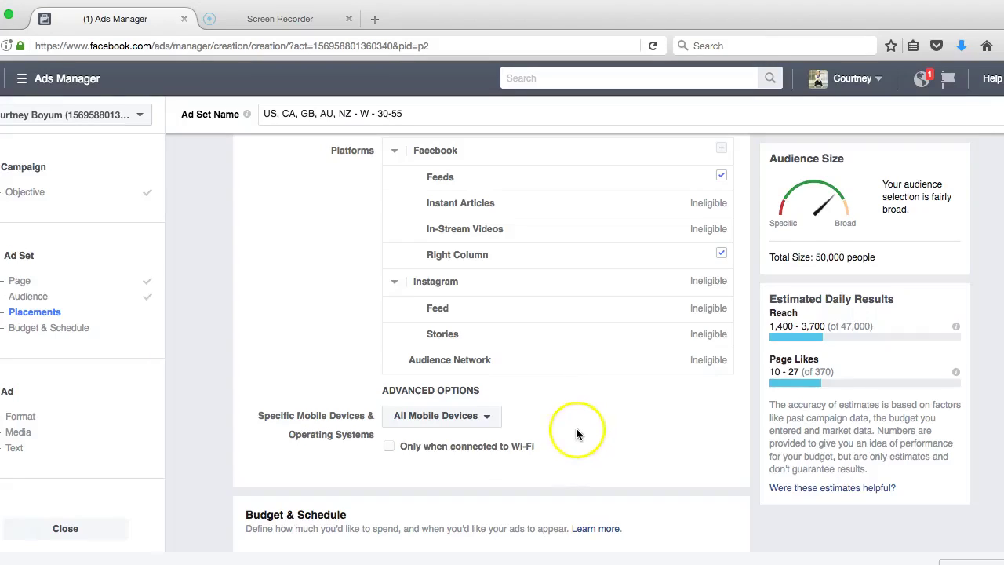
click(389, 445)
Set the ad set's daily budget to $5.00.
scroll(465, 485, down, 5)
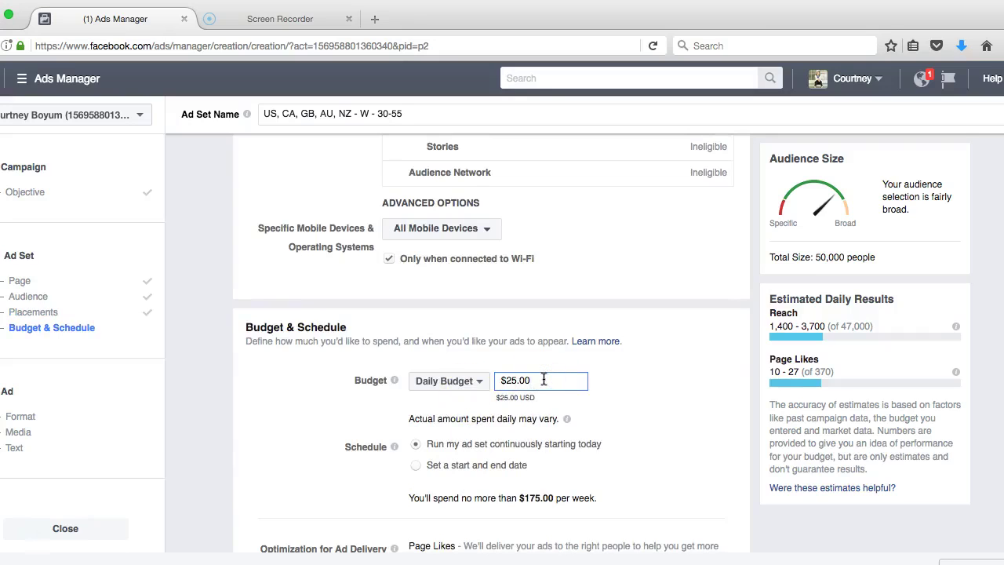
key(BackSpace)
key(BackSpace)
key(BackSpace)
key(BackSpace)
key(BackSpace)
text(5.00)
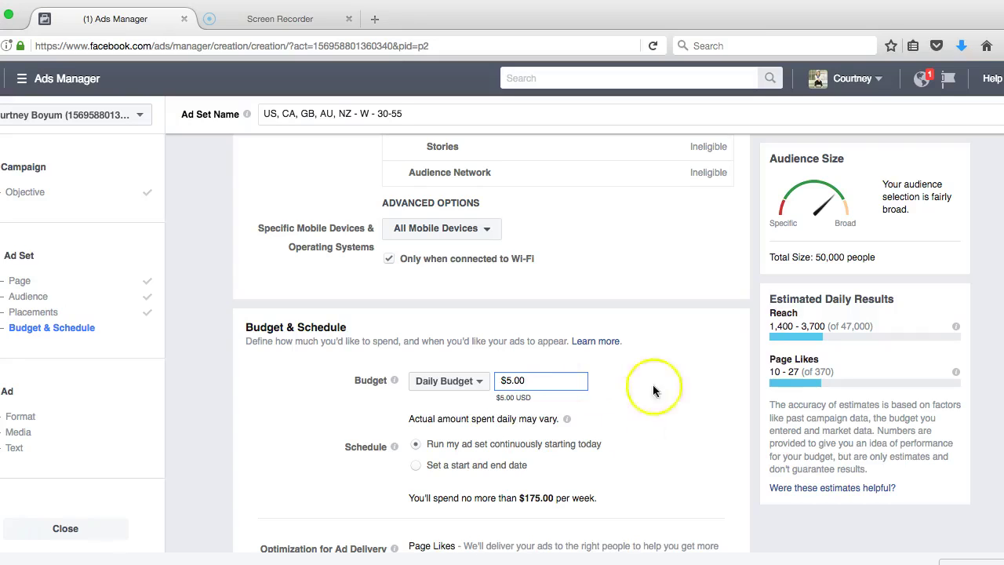
Try the Lifetime Budget type for the ad set and return it to Daily Budget.
scroll(626, 463, down, 2)
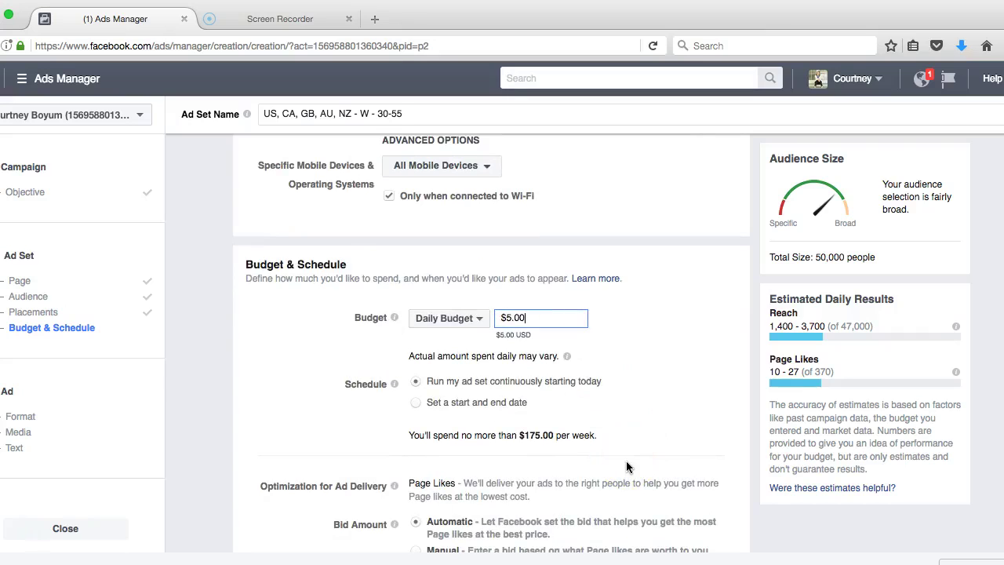
click(473, 320)
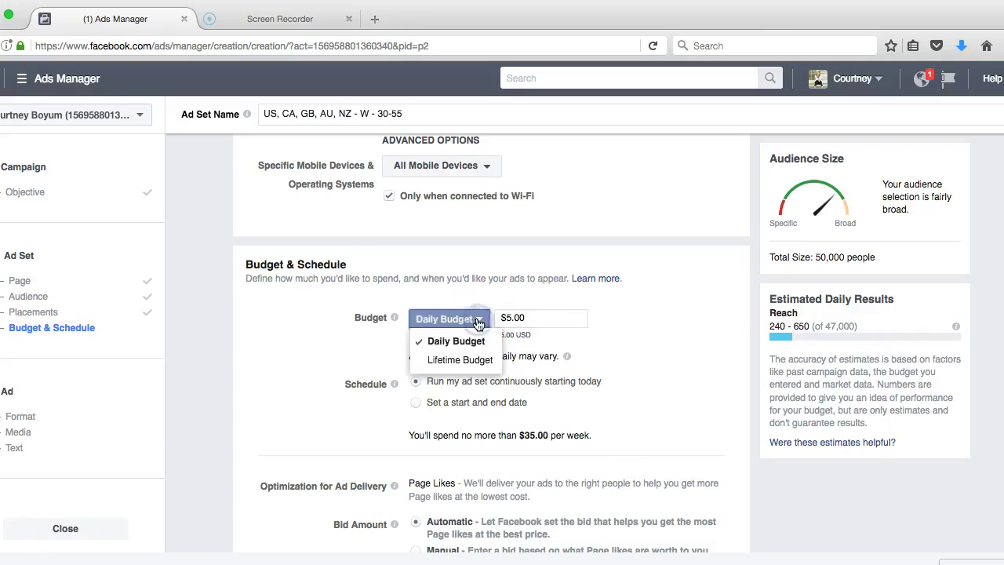
click(469, 360)
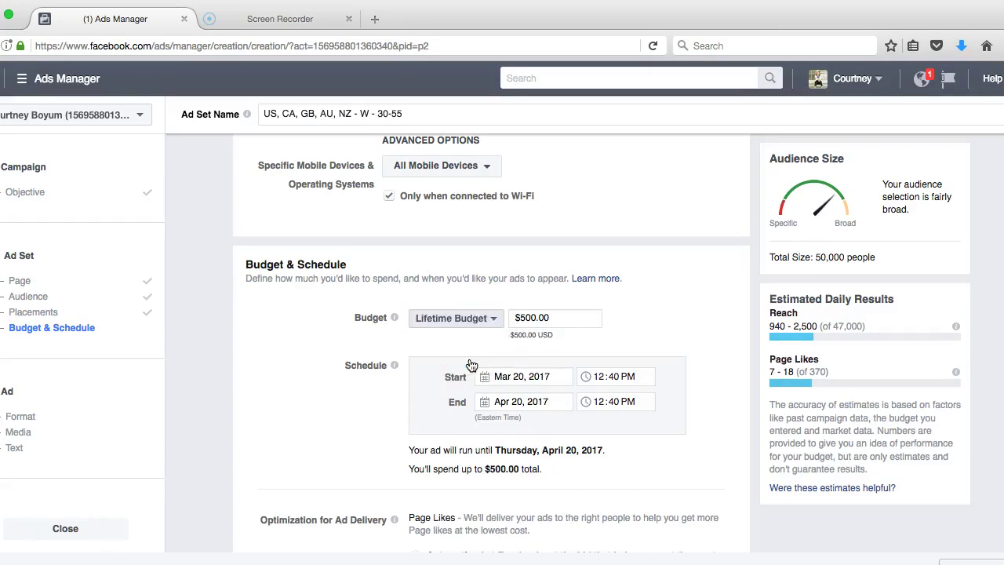
click(563, 320)
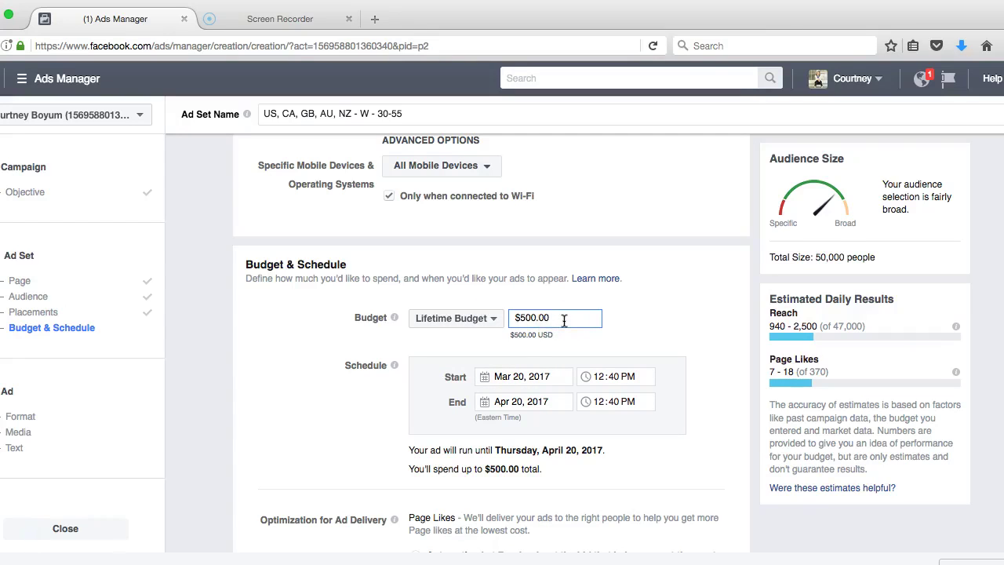
click(494, 320)
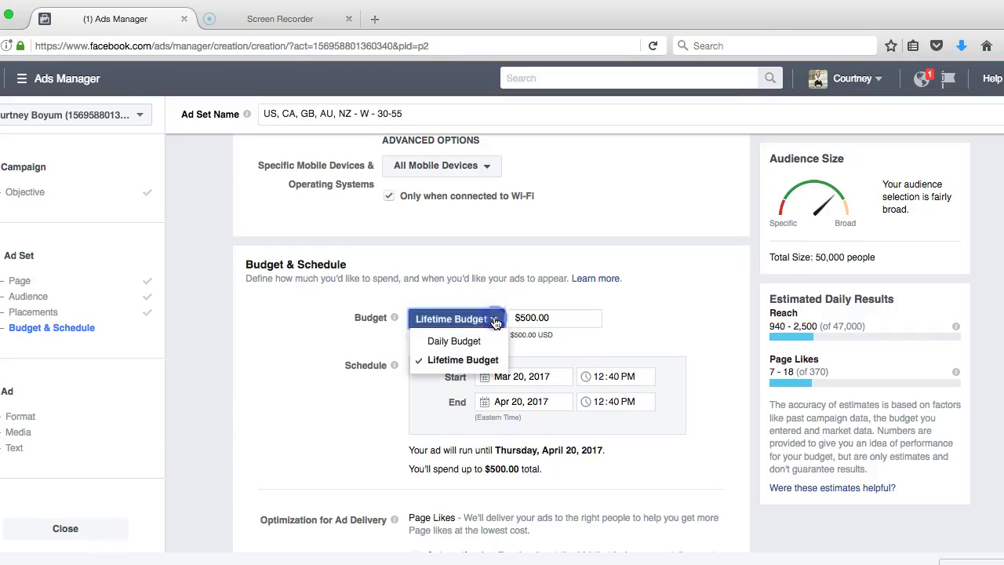
click(473, 342)
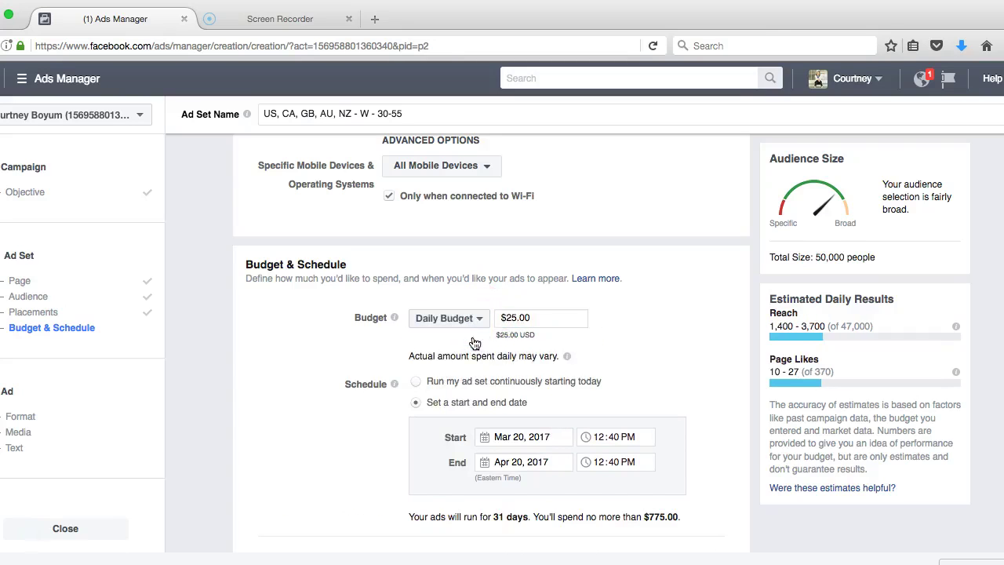
Set the ad set to be charged per Page Like instead of per impression.
scroll(680, 382, down, 2)
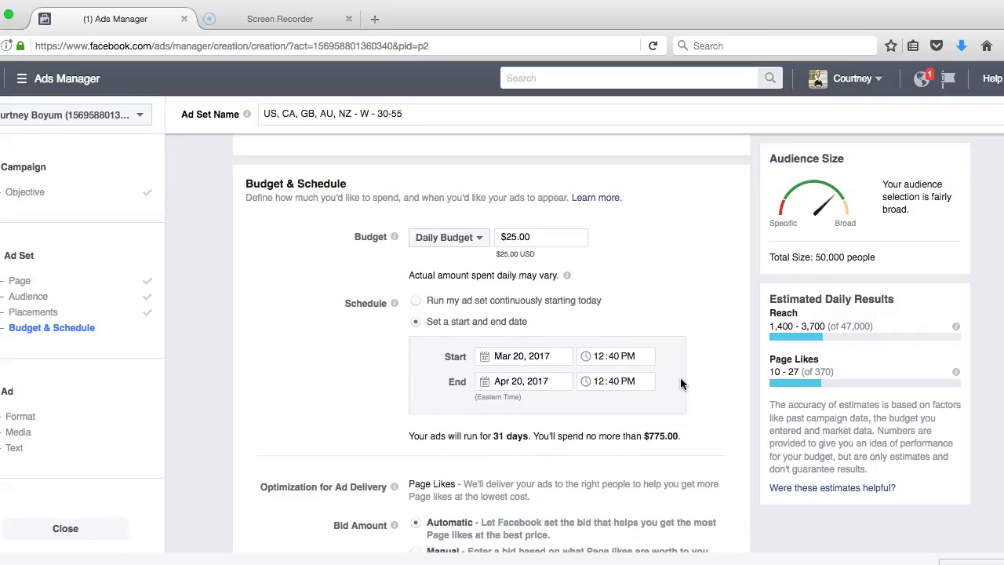
scroll(680, 380, down, 1)
scroll(680, 380, down, 2)
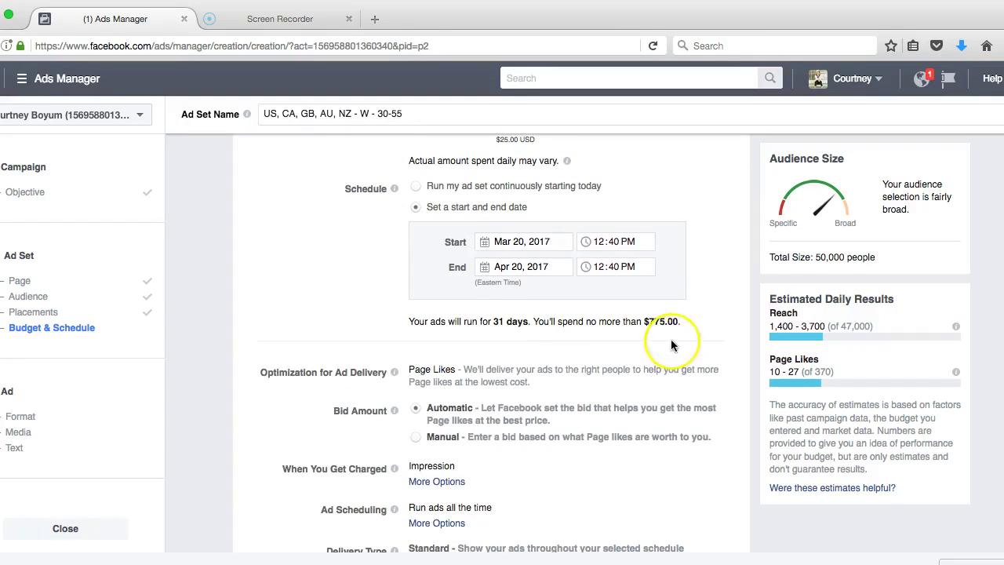
scroll(672, 345, down, 2)
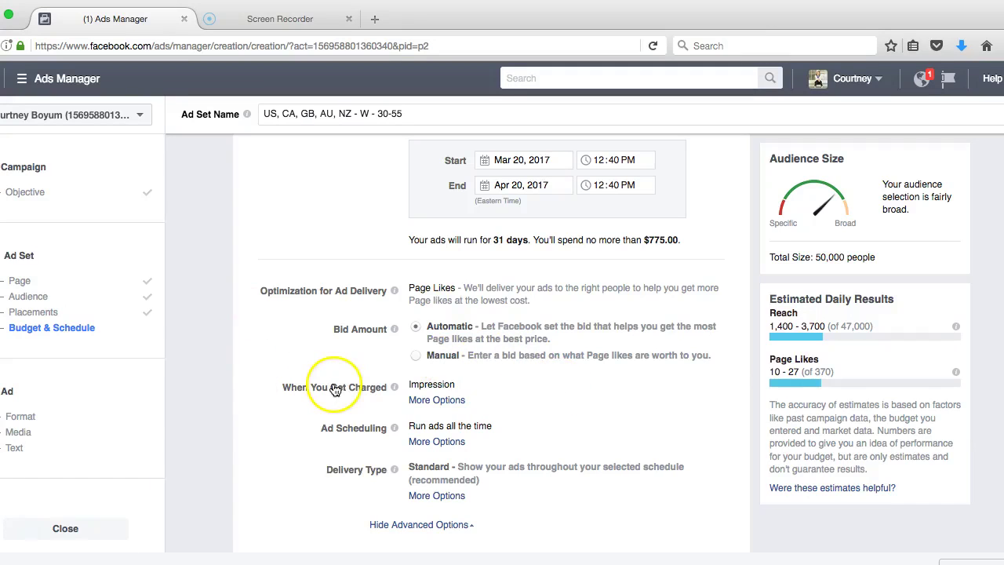
mouse_move(394, 386)
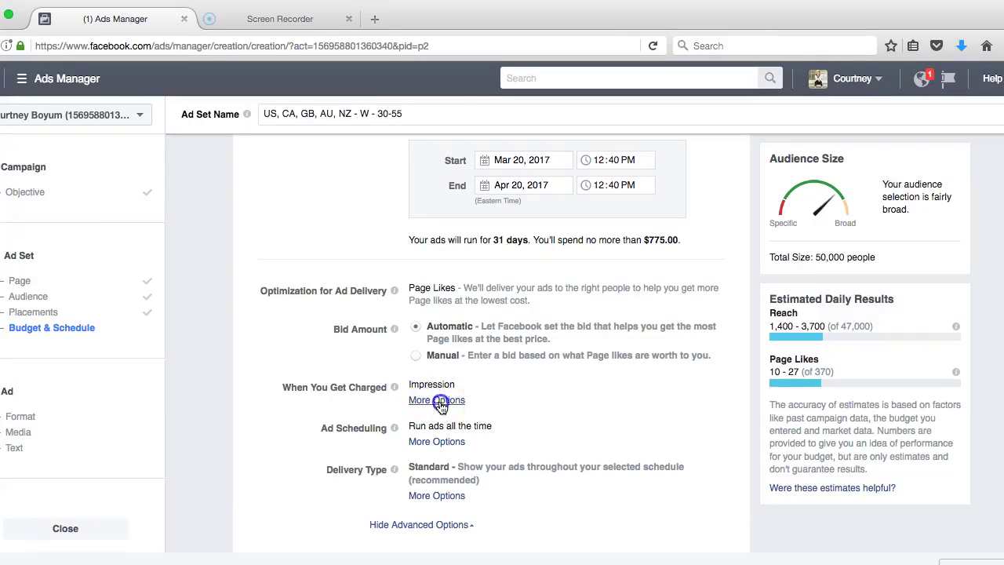
click(434, 399)
click(439, 403)
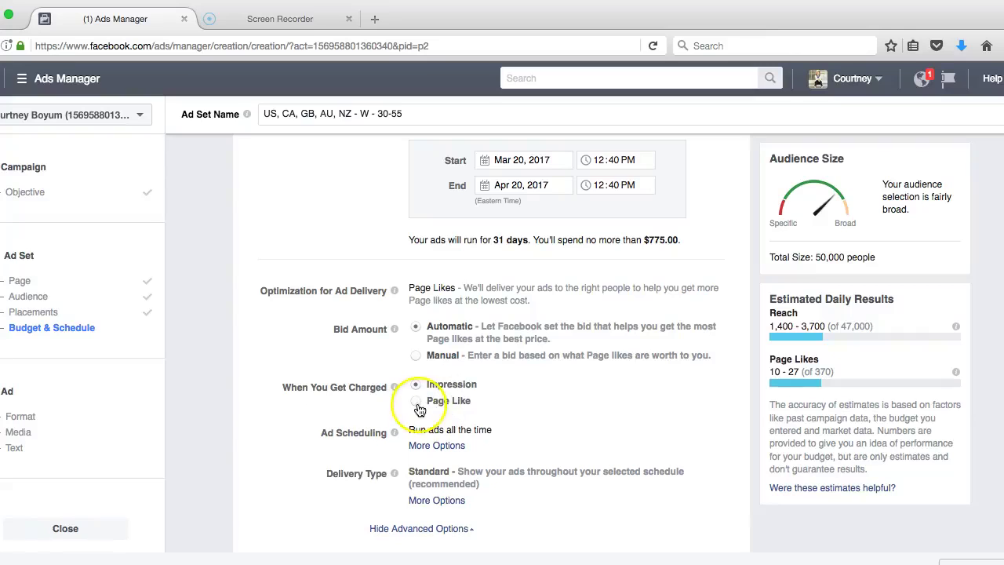
click(602, 422)
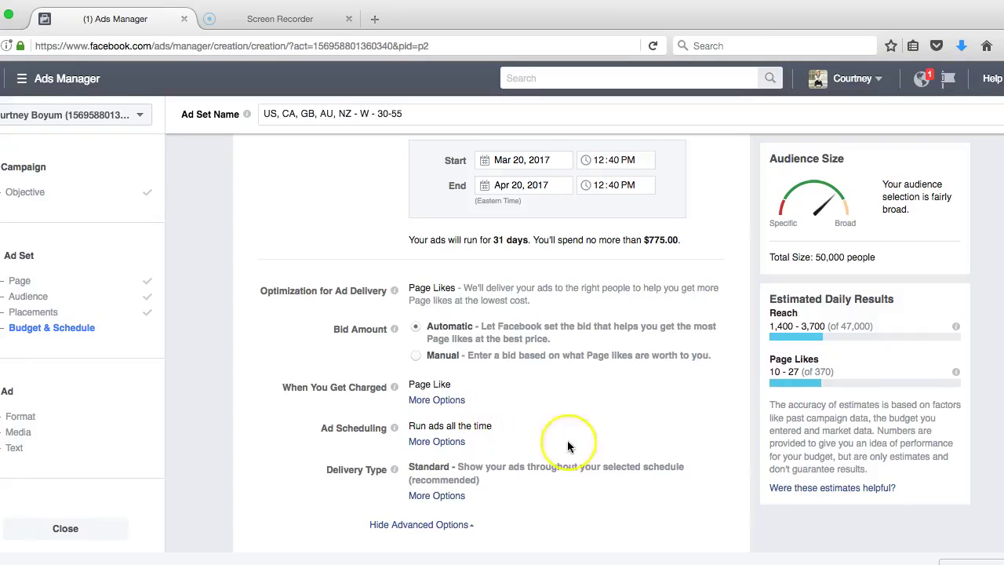
Show the ad scheduling and delivery type options, keep Run ads all the time and Standard delivery, and continue to the ad setup.
scroll(567, 440, down, 1)
click(453, 398)
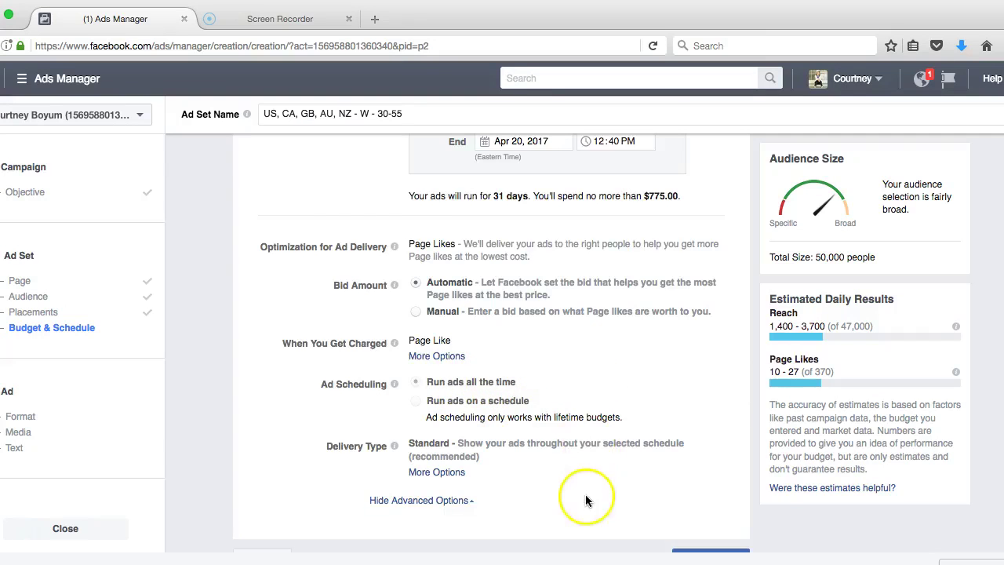
scroll(589, 495, down, 1)
click(444, 439)
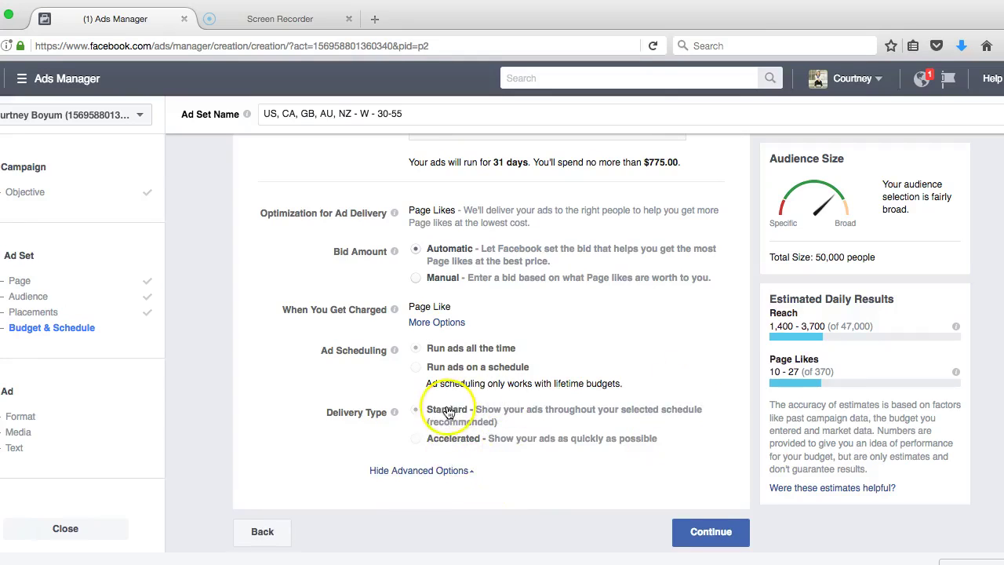
scroll(693, 439, down, 1)
click(709, 527)
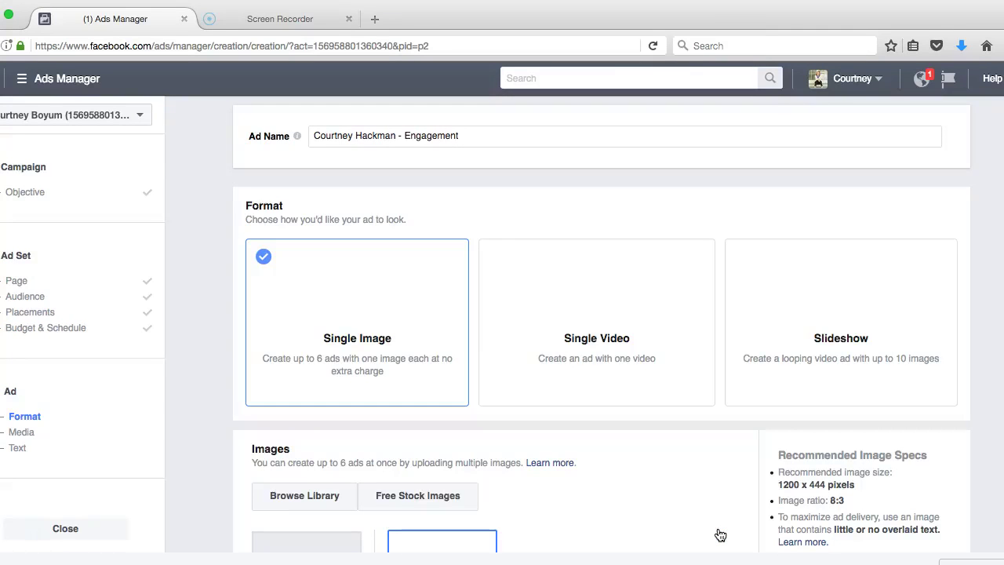
Crop the family photo with the crop area moved up so that the woman's whole head is included.
scroll(601, 518, down, 4)
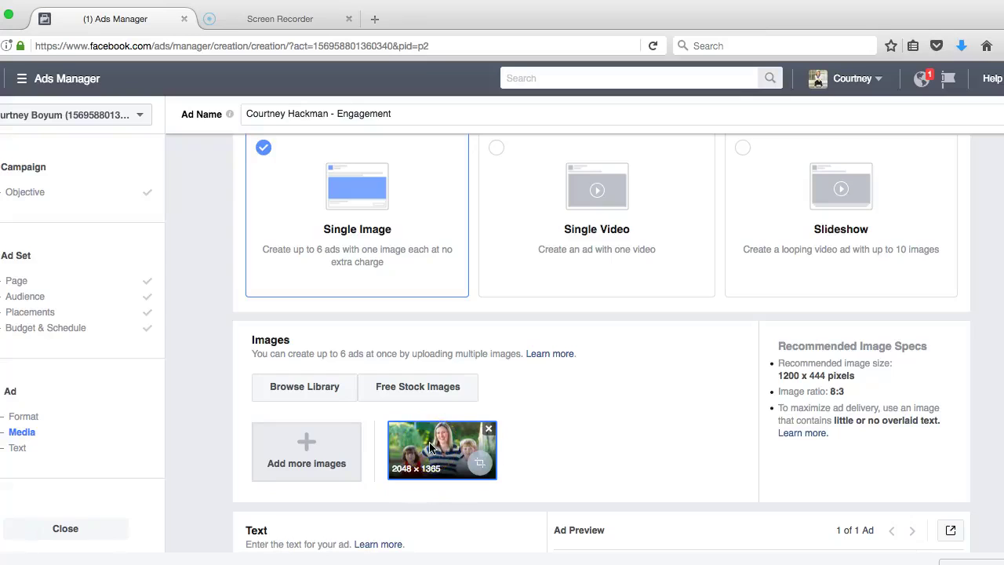
scroll(582, 429, up, 1)
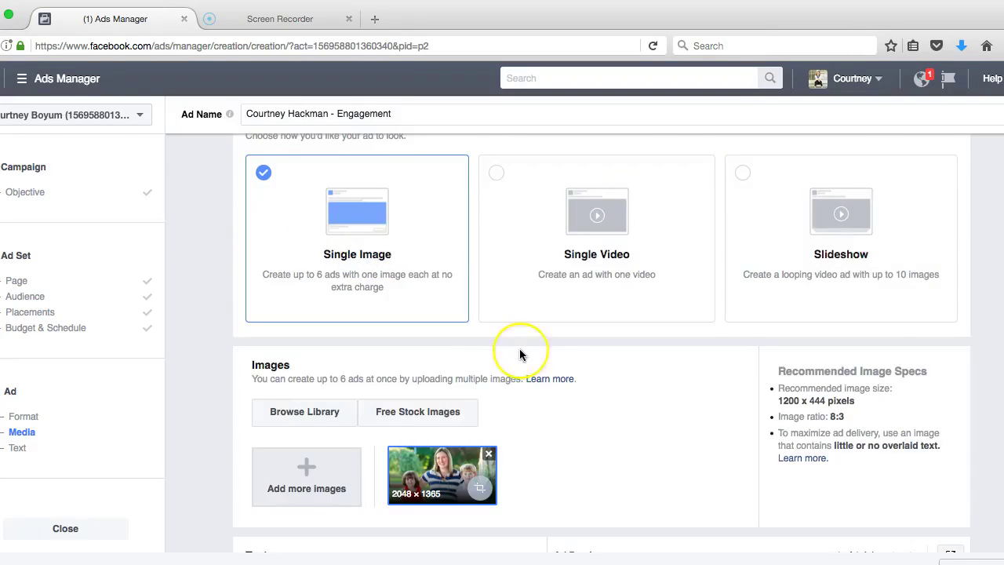
scroll(518, 353, down, 3)
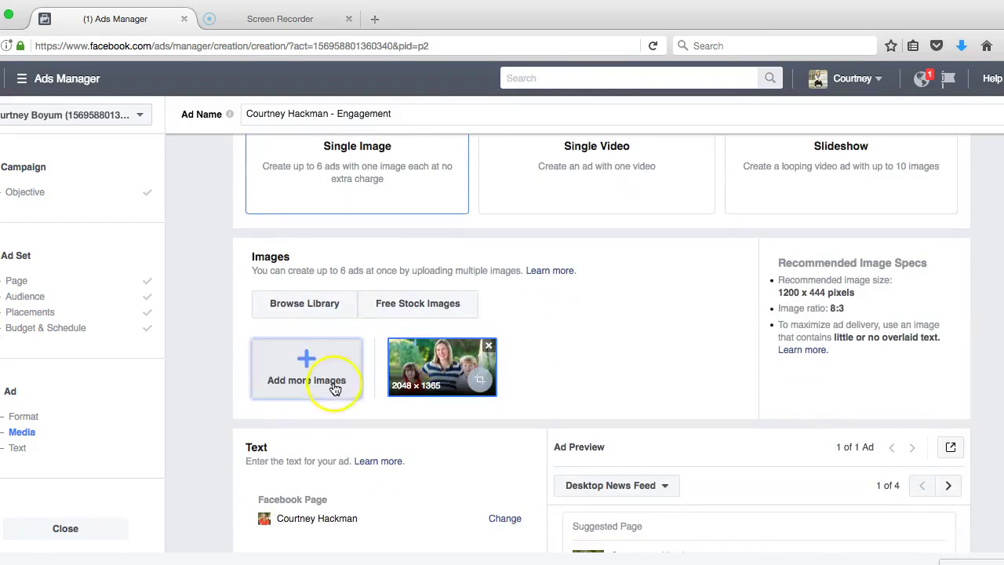
click(454, 367)
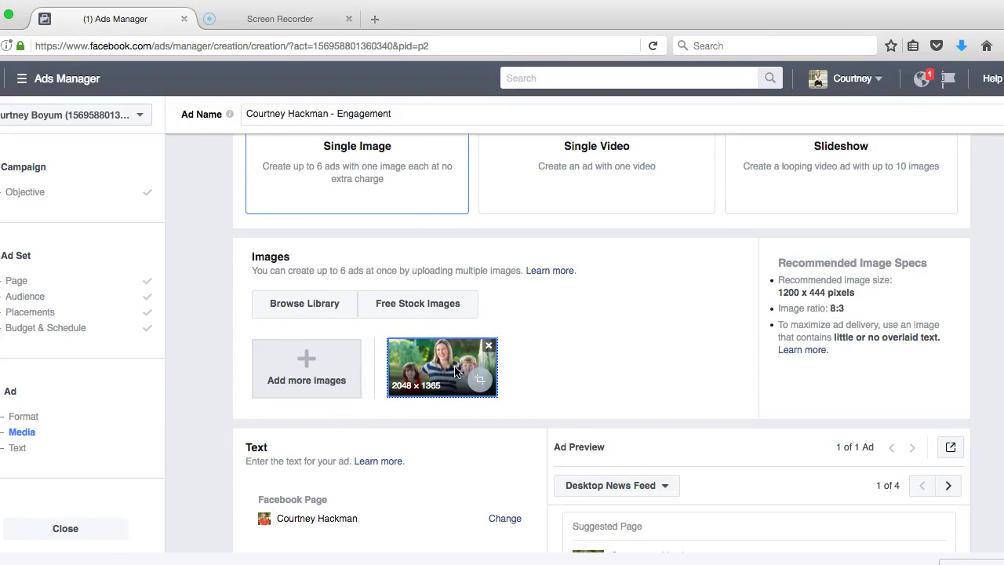
click(479, 379)
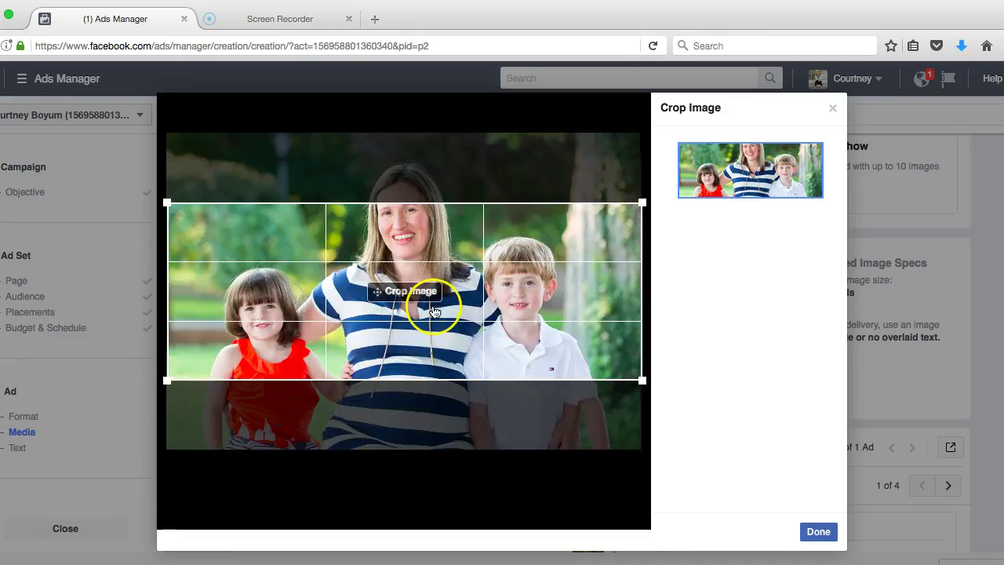
drag(410, 280, 410, 251)
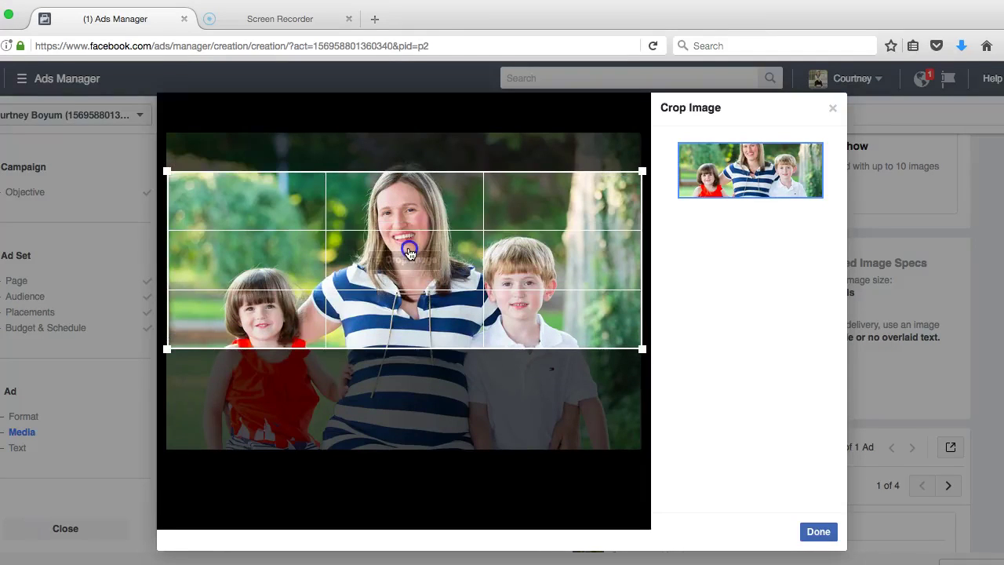
click(817, 530)
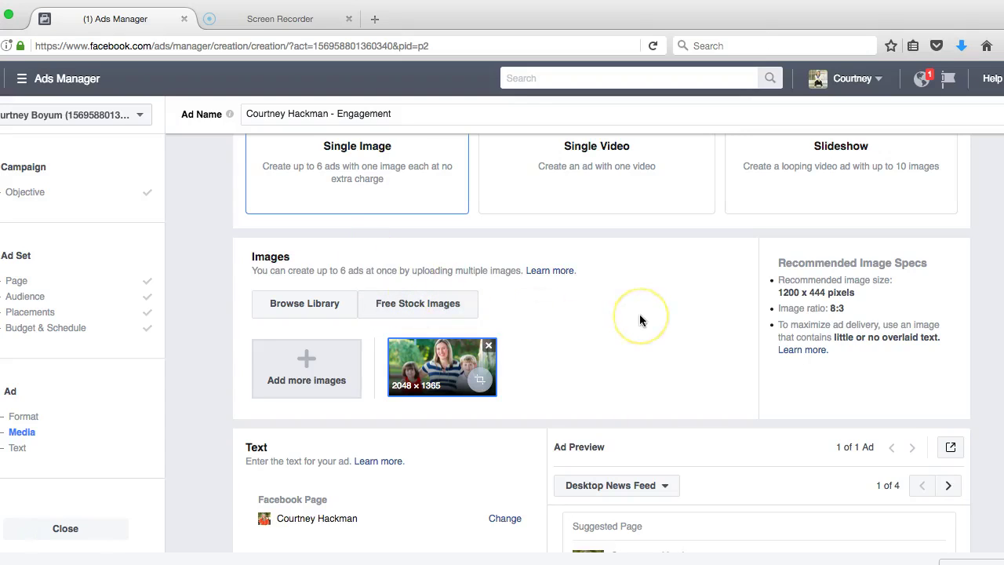
Replace the ad's text with "Like If you Love Customers!".
scroll(639, 313, down, 2)
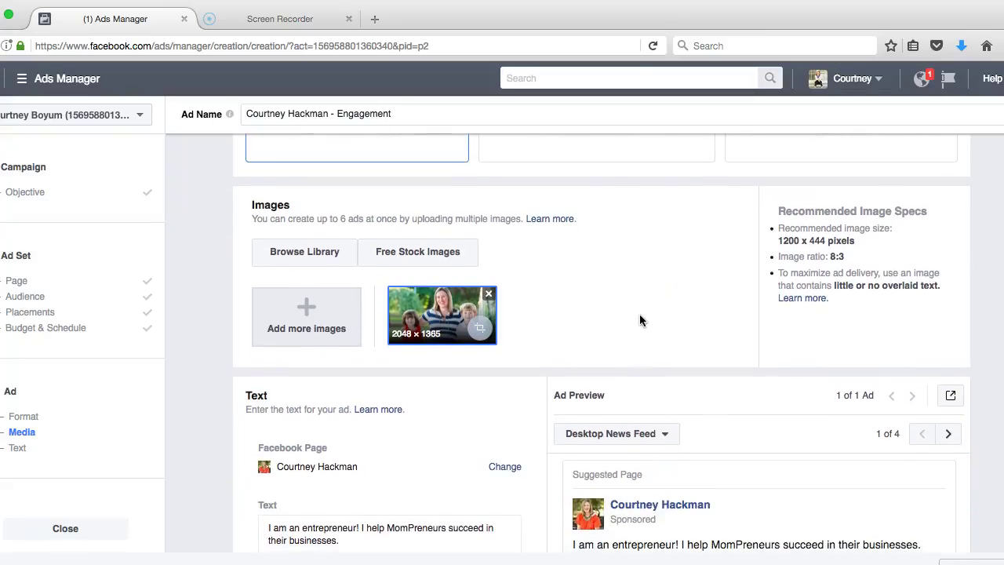
scroll(627, 284, down, 5)
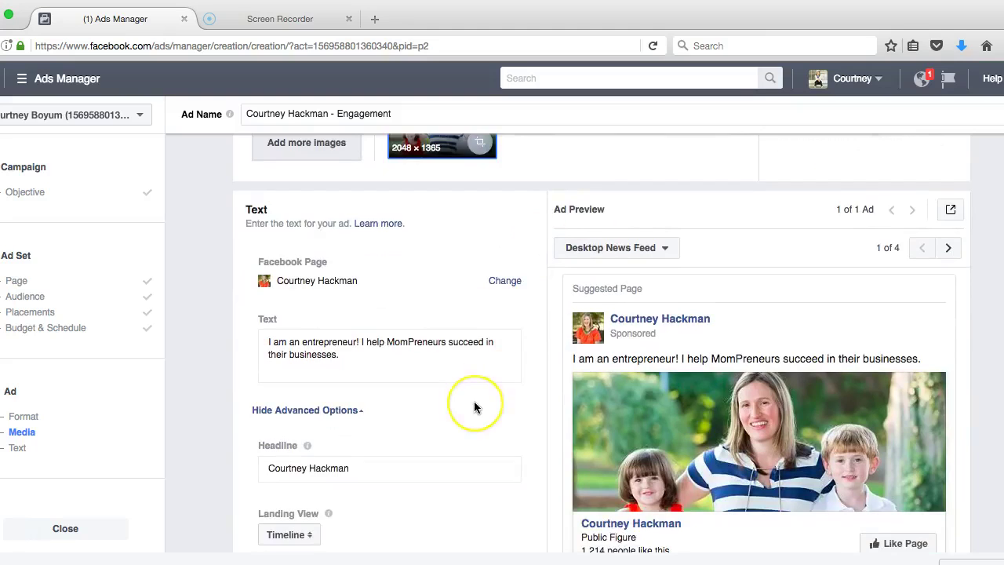
scroll(474, 404, down, 2)
scroll(474, 406, up, 1)
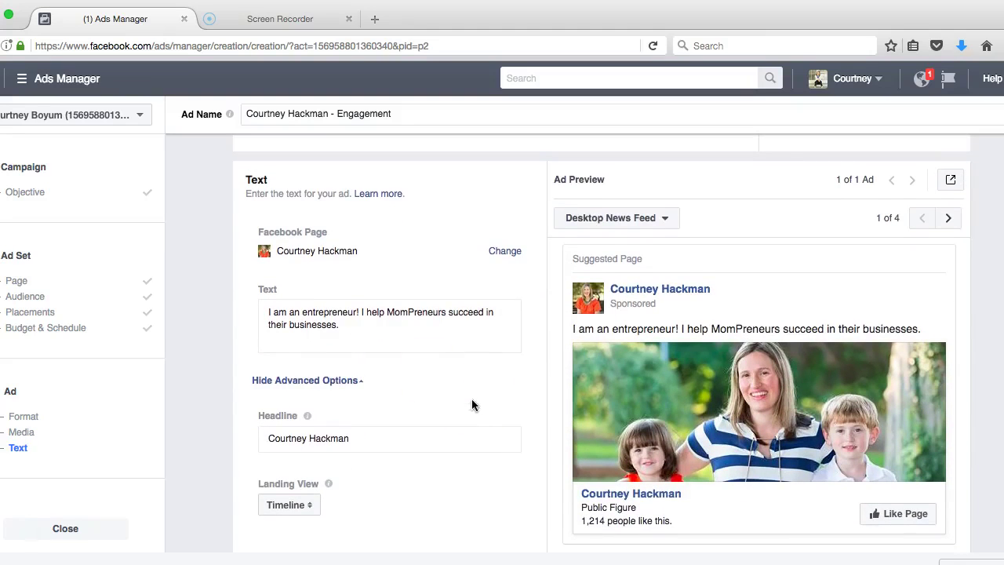
click(342, 325)
click(436, 326)
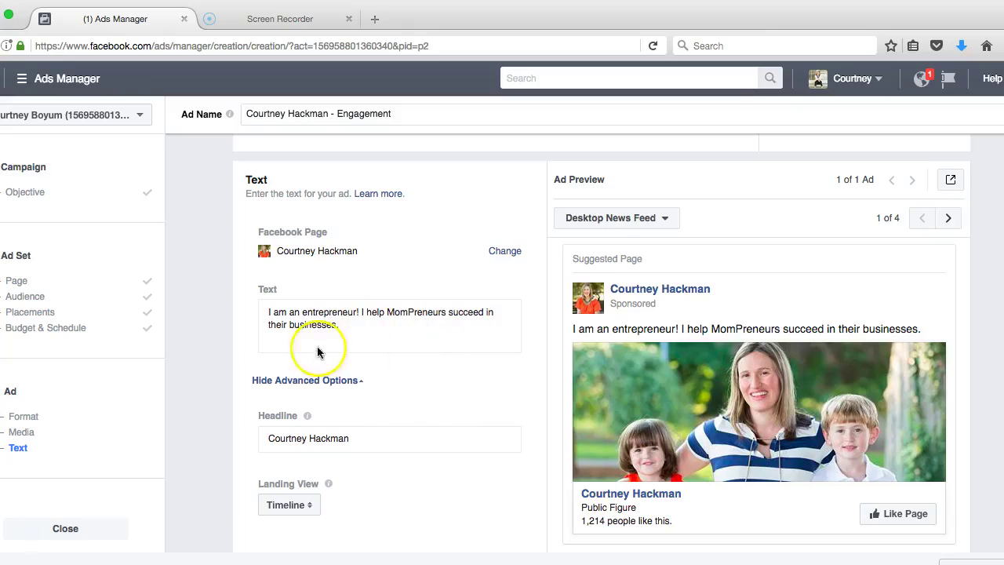
click(370, 328)
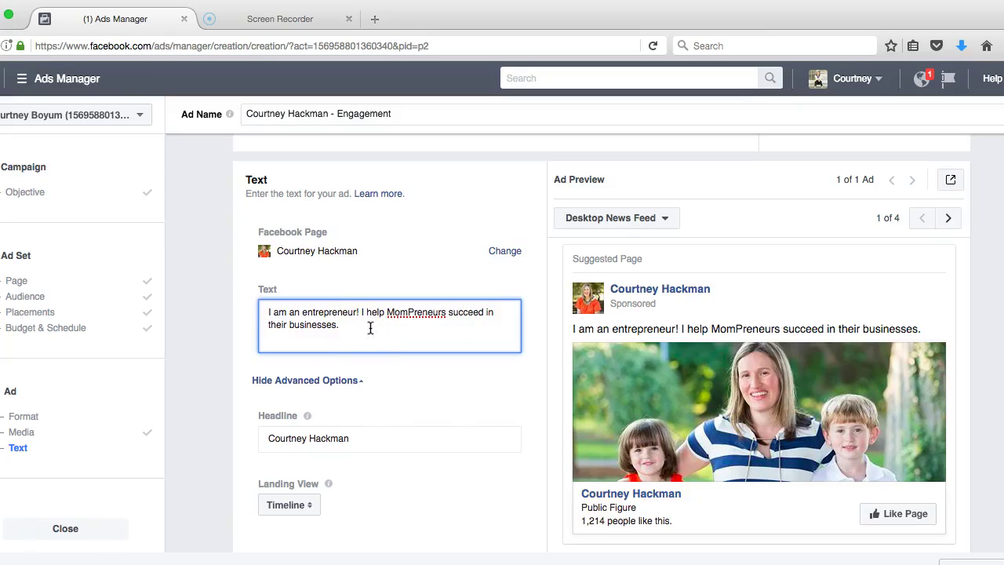
key(BackSpace)
key(BackSpace)
key(BackSpace)
key(BackSpace)
key(BackSpace)
key(BackSpace)
key(BackSpace)
key(BackSpace)
key(BackSpace)
key(BackSpace)
key(BackSpace)
key(BackSpace)
key(BackSpace)
key(BackSpace)
key(BackSpace)
key(BackSpace)
key(BackSpace)
key(BackSpace)
key(BackSpace)
key(BackSpace)
key(BackSpace)
key(BackSpace)
key(BackSpace)
key(BackSpace)
key(BackSpace)
key(BackSpace)
key(BackSpace)
key(BackSpace)
key(BackSpace)
key(BackSpace)
key(BackSpace)
key(BackSpace)
key(BackSpace)
key(BackSpace)
key(BackSpace)
key(BackSpace)
key(BackSpace)
key(BackSpace)
key(BackSpace)
key(BackSpace)
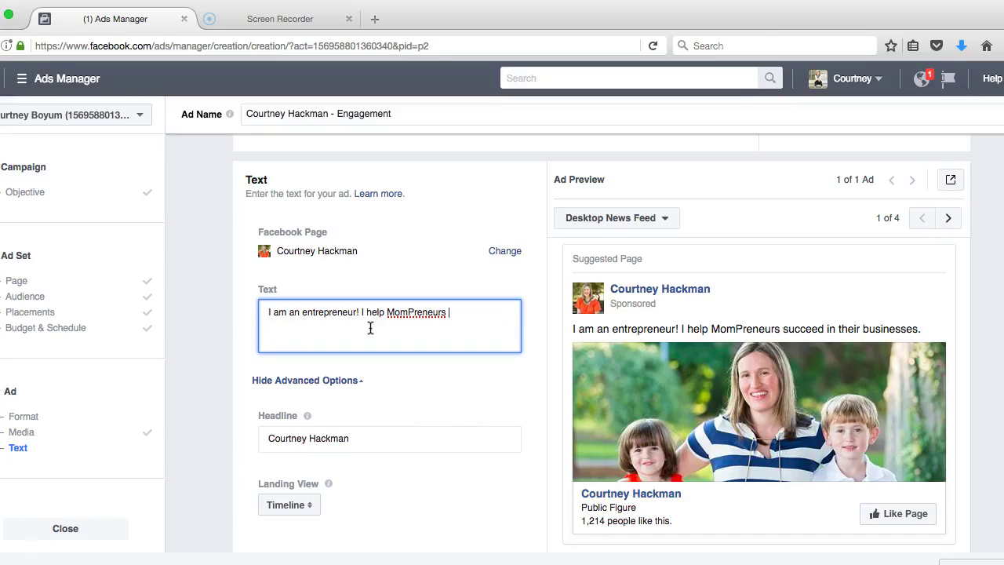
key(BackSpace)
key(BackSpace)
key(BackSpace)
key(BackSpace)
key(BackSpace)
key(BackSpace)
key(BackSpace)
key(BackSpace)
key(BackSpace)
key(BackSpace)
key(BackSpace)
key(BackSpace)
key(BackSpace)
key(BackSpace)
key(BackSpace)
key(BackSpace)
key(BackSpace)
key(BackSpace)
key(BackSpace)
key(BackSpace)
text(Like If you Love Customers!)
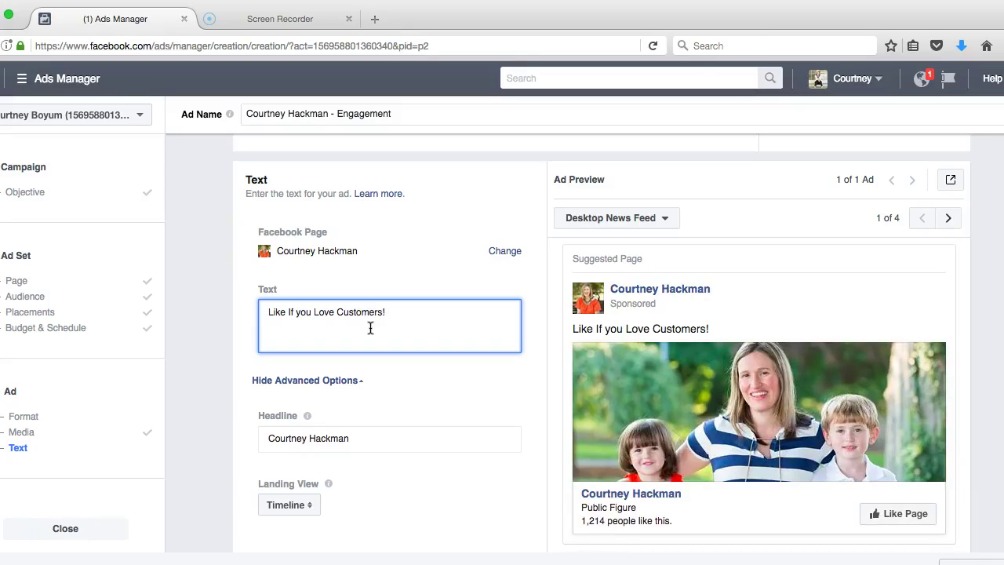
Examine the ad's headline, landing view and tracking options along with the Desktop News Feed preview.
scroll(497, 459, down, 2)
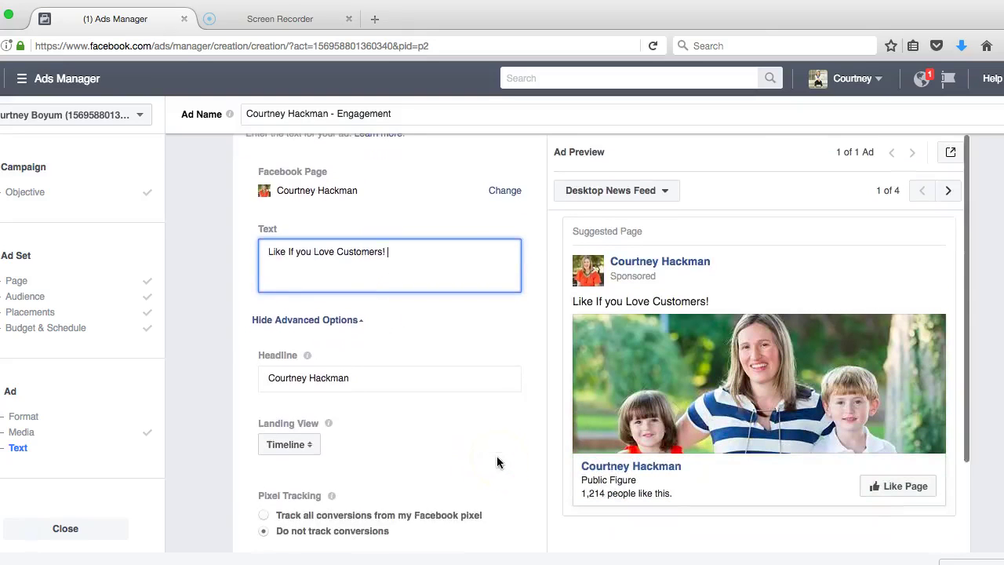
scroll(496, 463, down, 3)
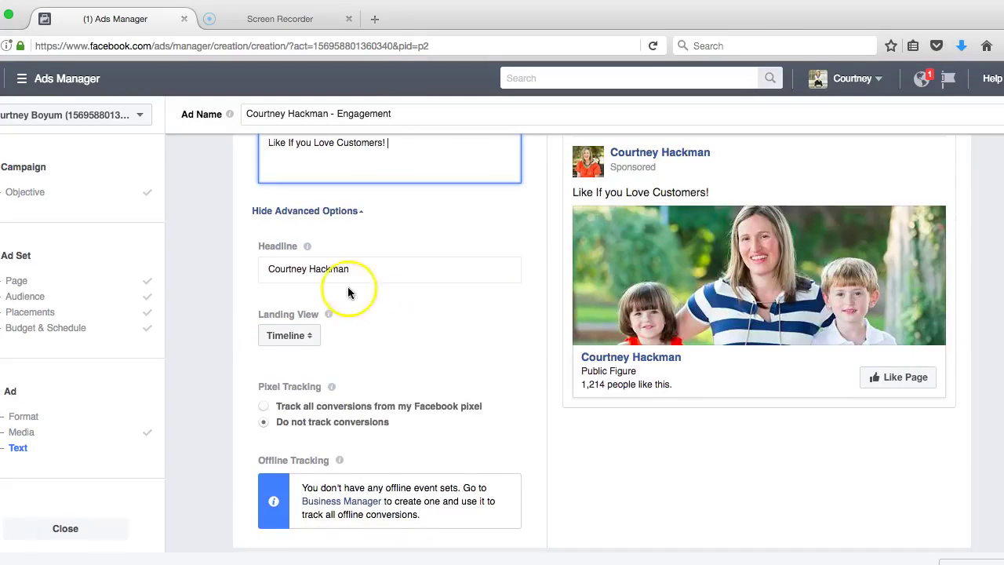
click(376, 269)
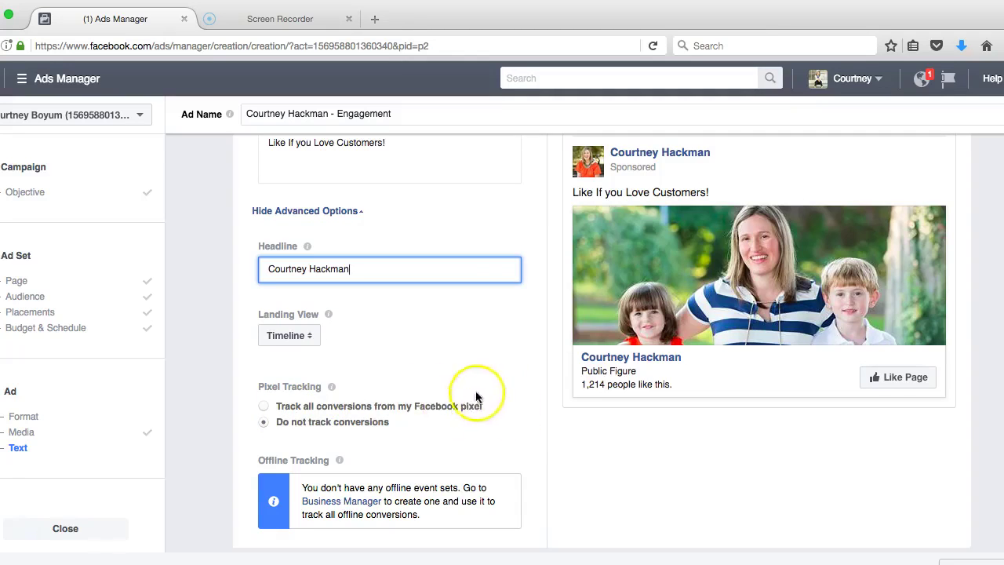
scroll(533, 396, down, 3)
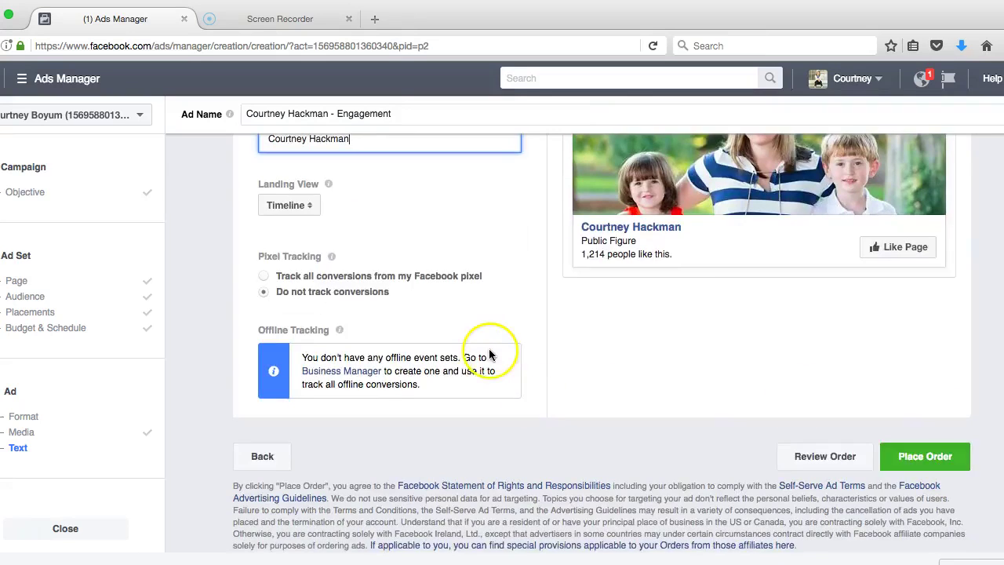
scroll(486, 349, up, 4)
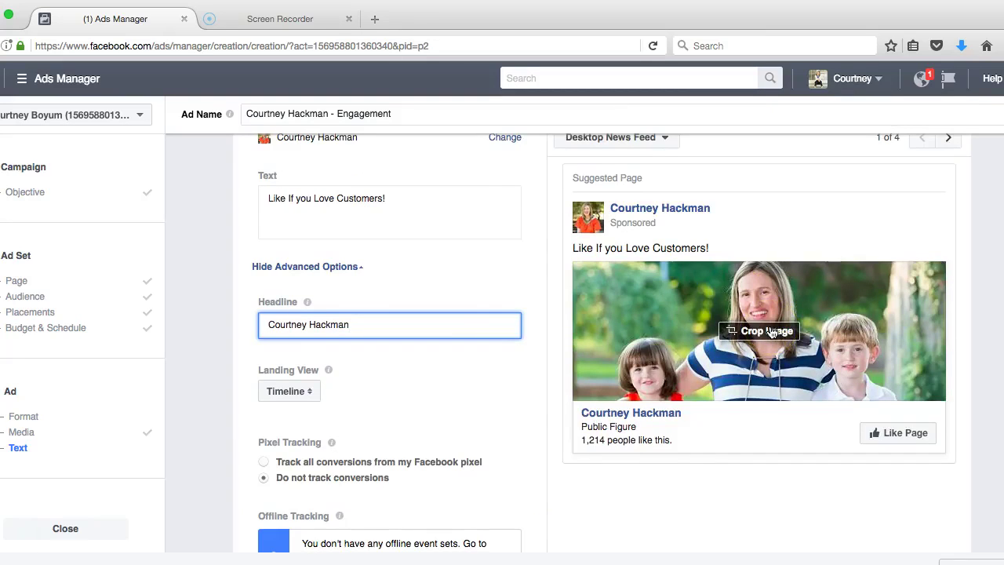
Add the yellow ducklings picture from the image library as a second ad image.
scroll(359, 287, up, 10)
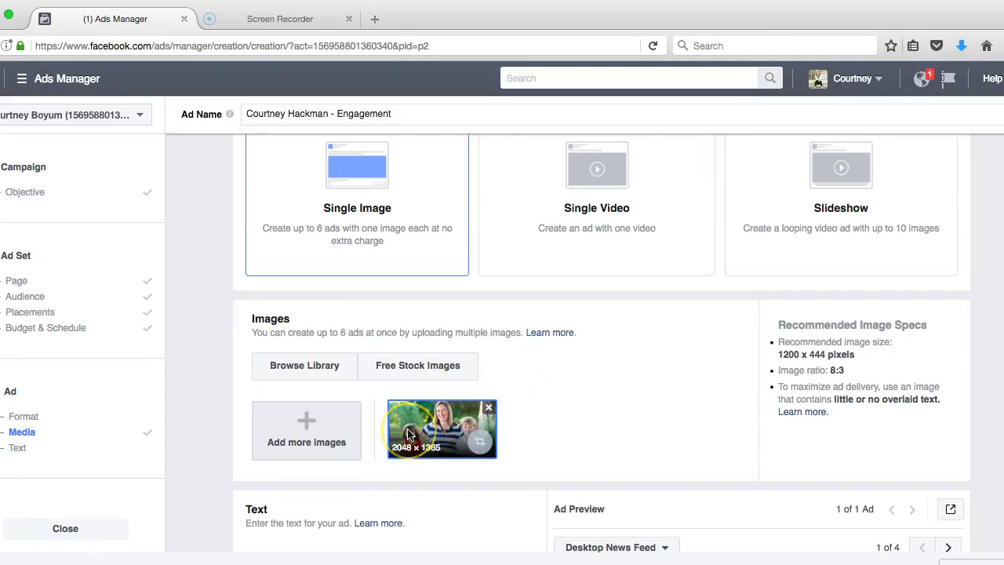
click(436, 435)
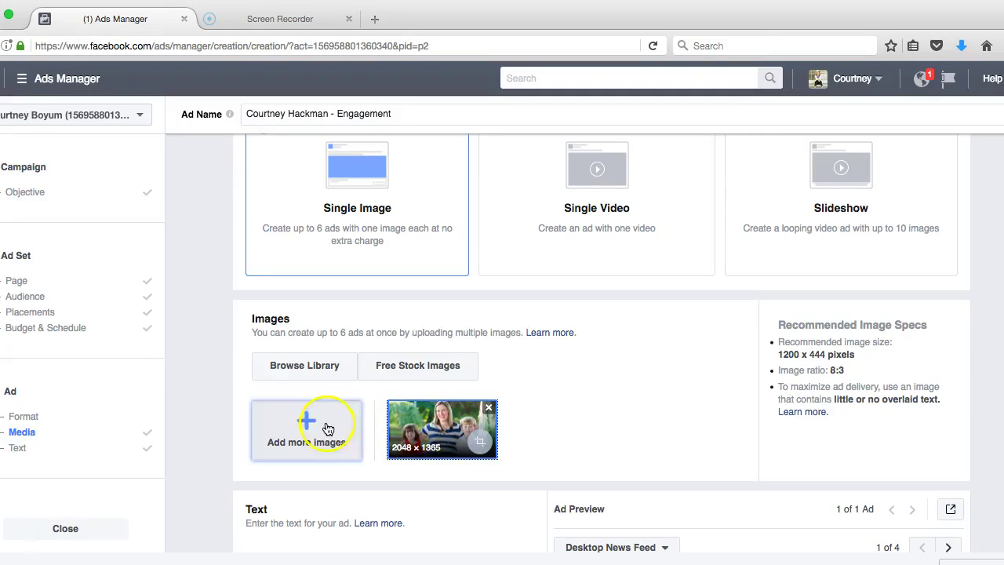
click(326, 367)
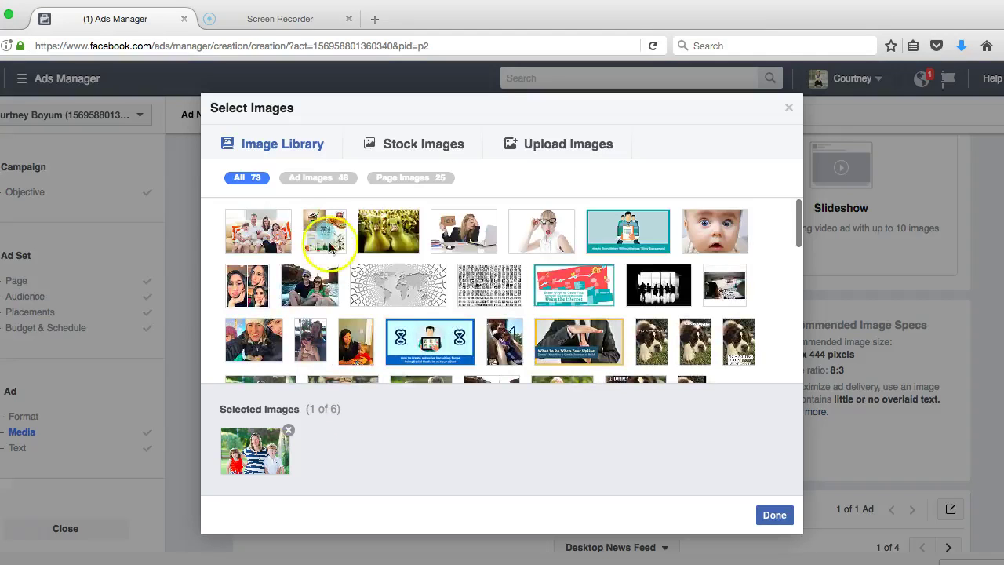
click(397, 241)
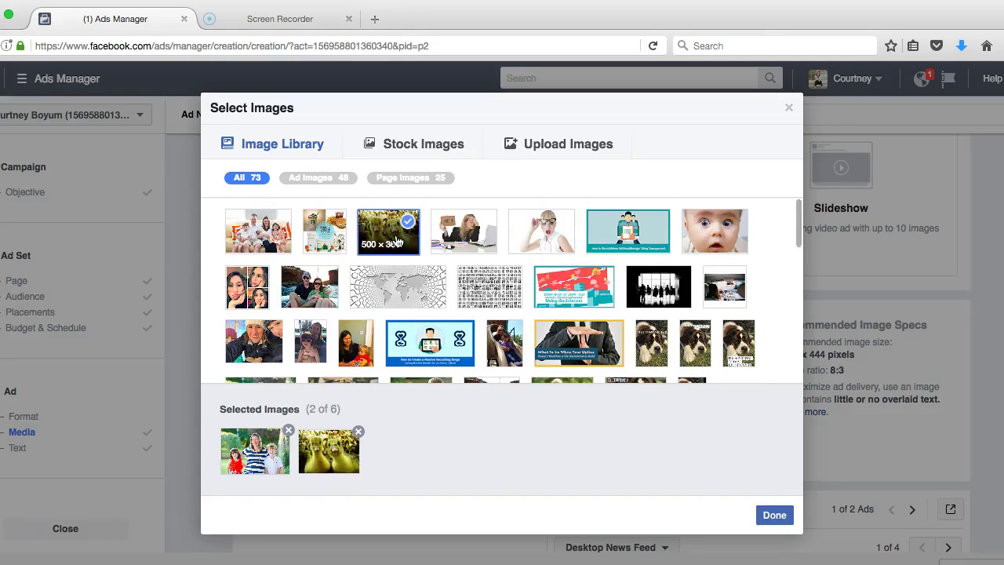
click(773, 516)
Select the ducklings image and examine its ad in the Desktop News Feed preview.
click(558, 427)
scroll(683, 428, down, 2)
scroll(683, 430, down, 3)
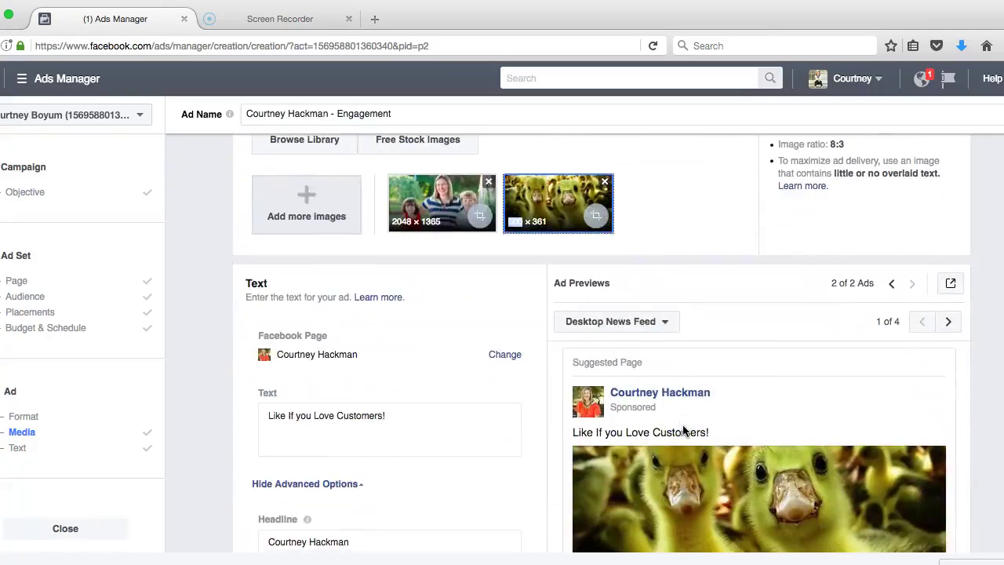
scroll(822, 455, down, 2)
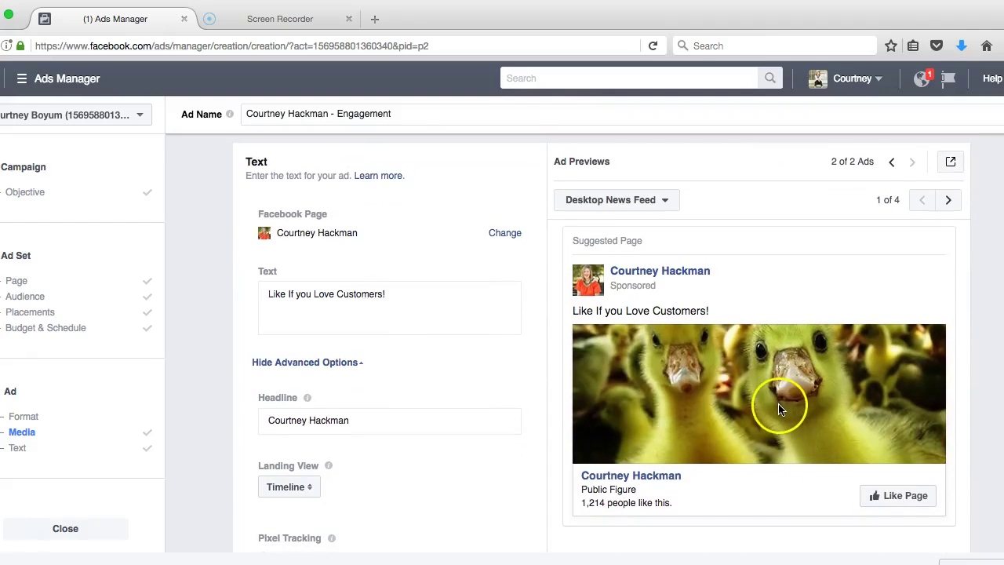
scroll(451, 349, up, 5)
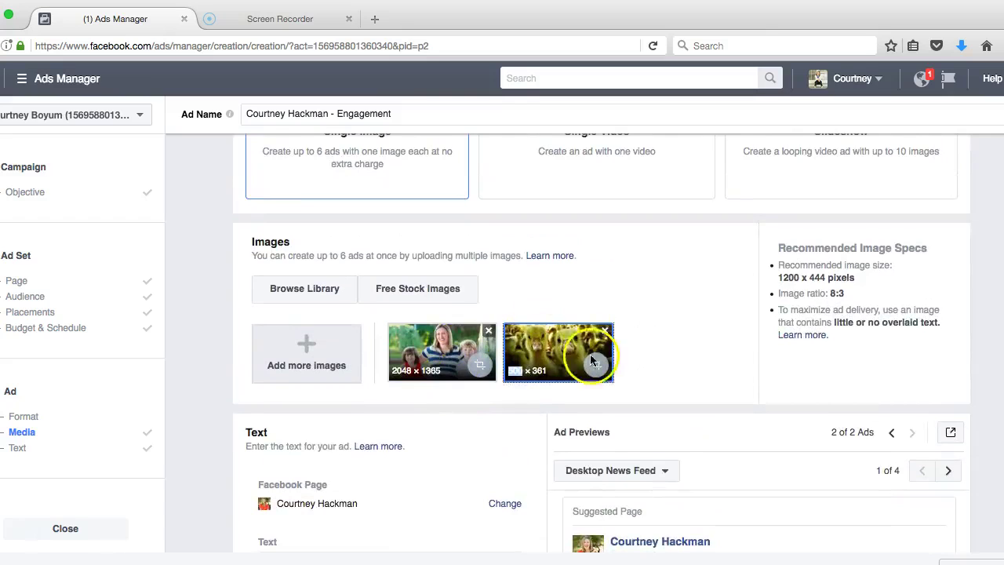
Crop the ducklings image by moving the full-width crop frame up so it covers the two front ducklings' faces, and apply it.
click(596, 367)
drag(486, 313, 479, 282)
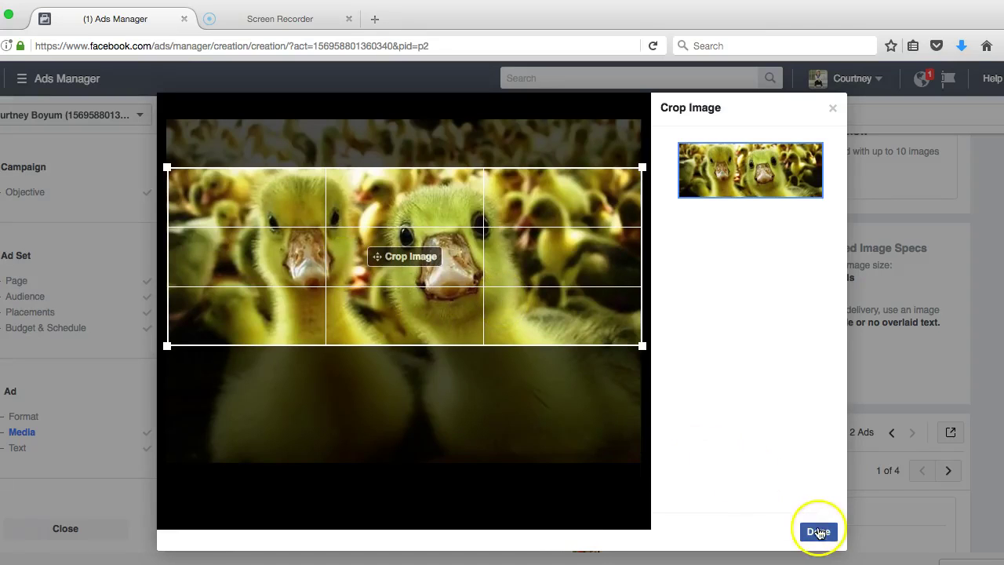
click(817, 532)
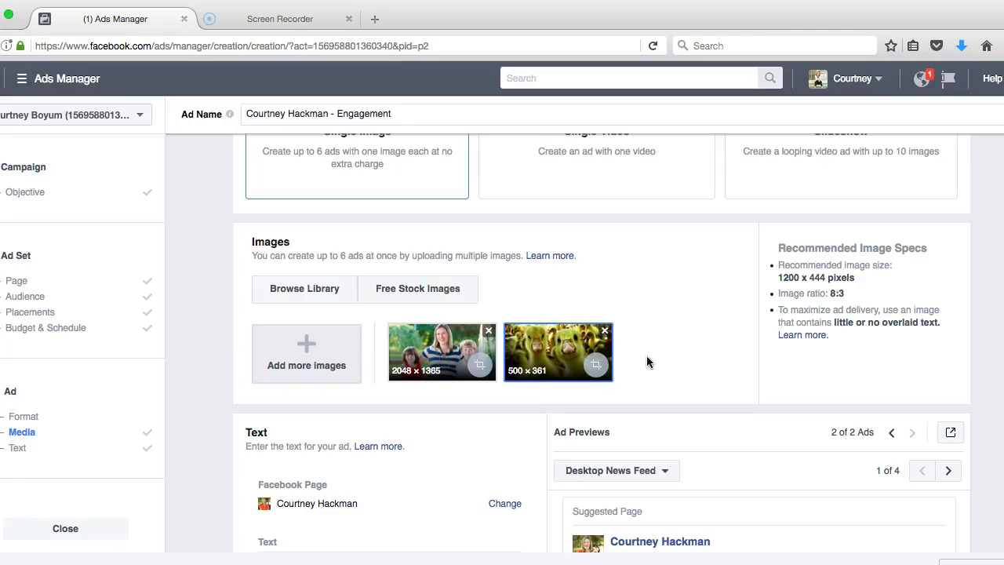
Review the cropped ducklings ad in the Desktop News Feed preview along with its text, headline, landing view and tracking options.
scroll(478, 506, down, 5)
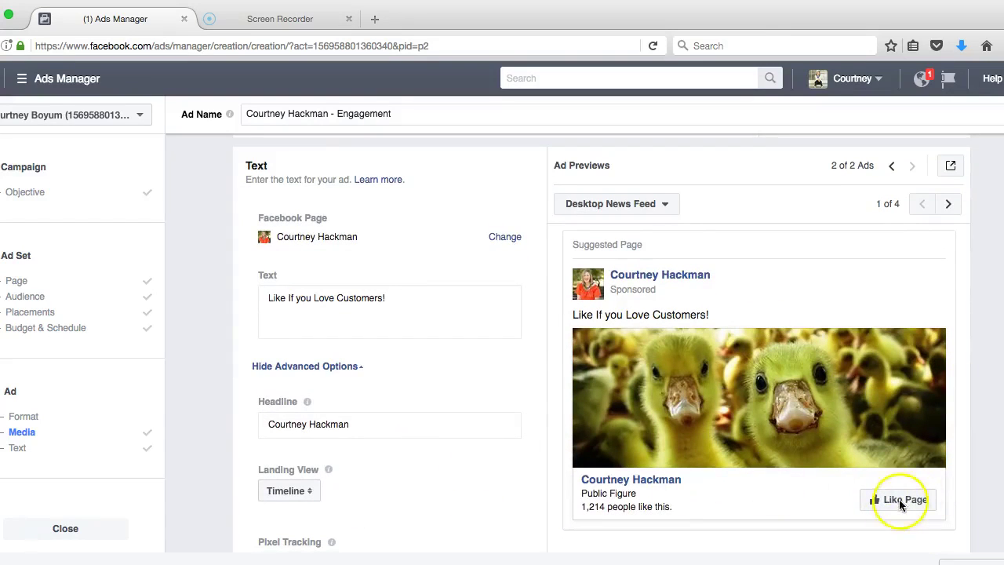
scroll(451, 417, down, 2)
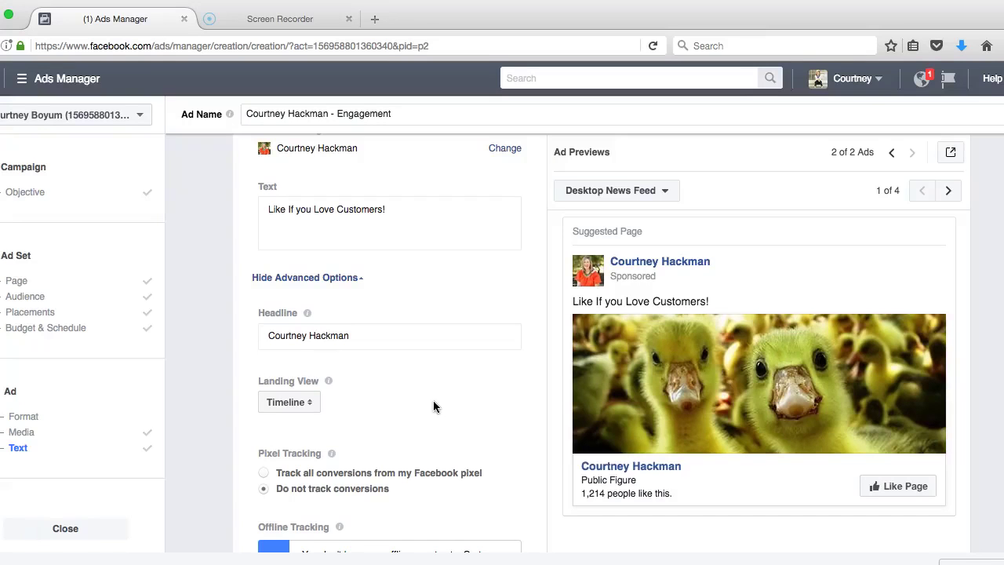
scroll(435, 406, down, 1)
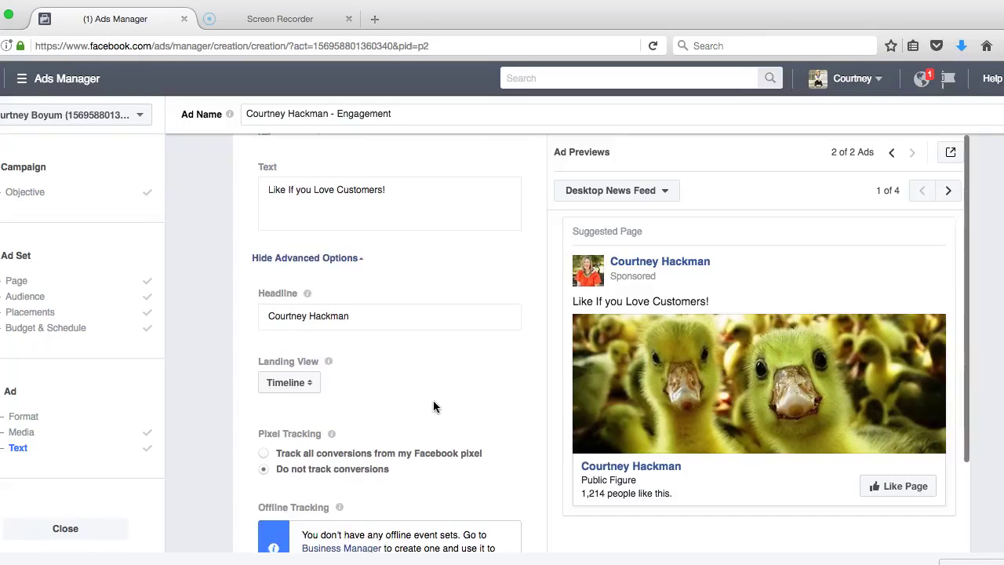
scroll(435, 406, up, 3)
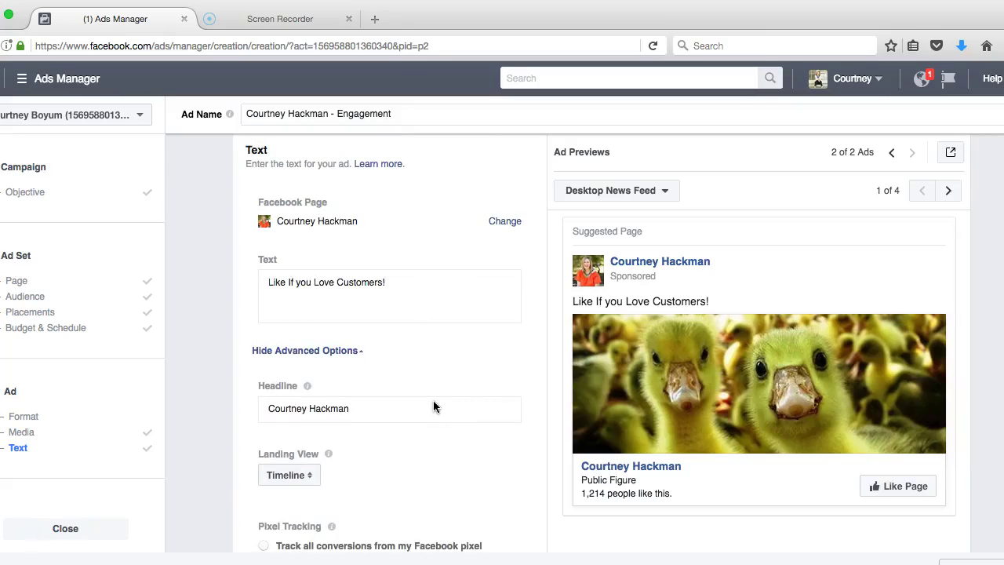
scroll(435, 407, down, 5)
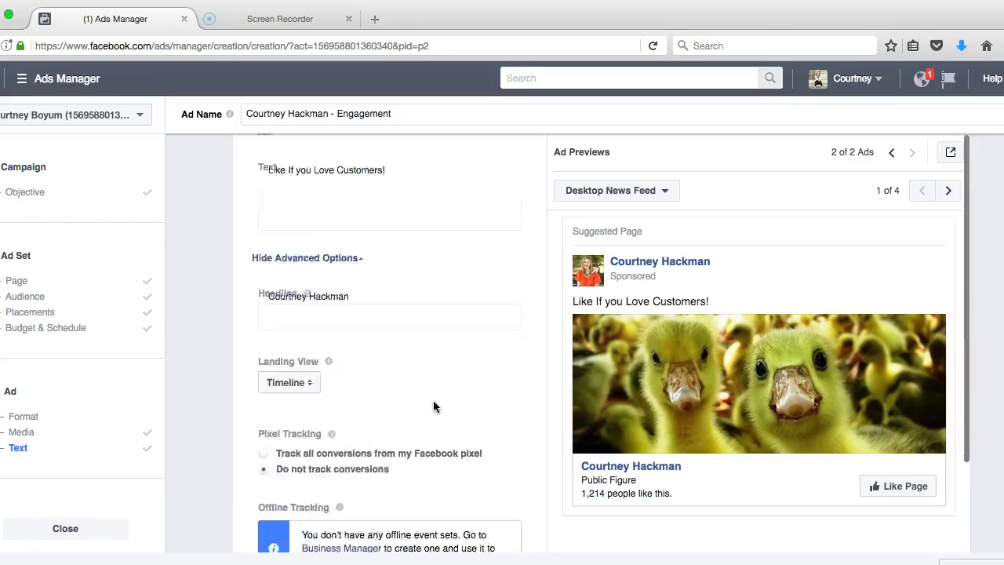